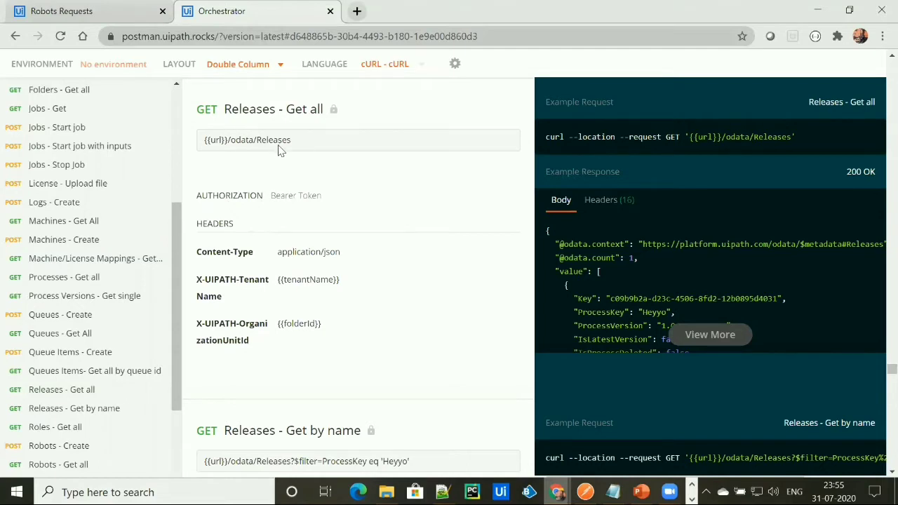
pyautogui.moveTo(291, 144); pyautogui.dragTo(203, 151)
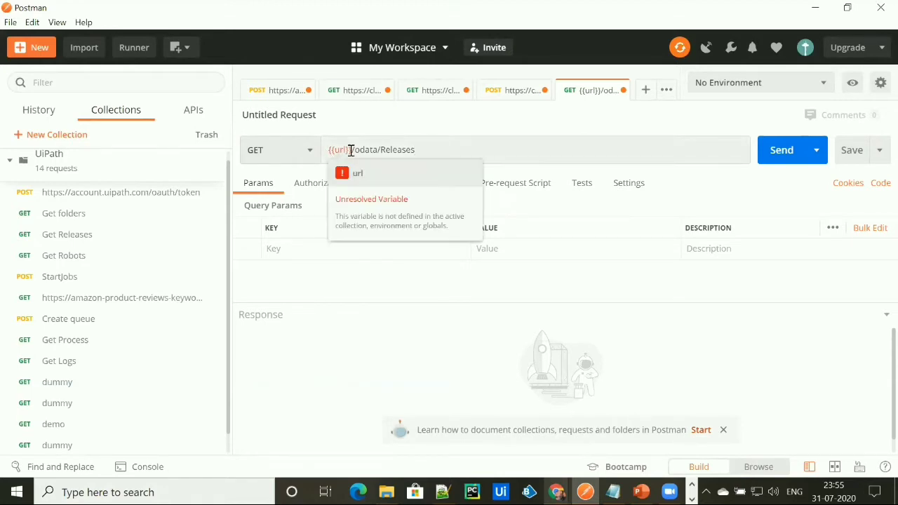
pyautogui.hotkey('alt', 'Tab')
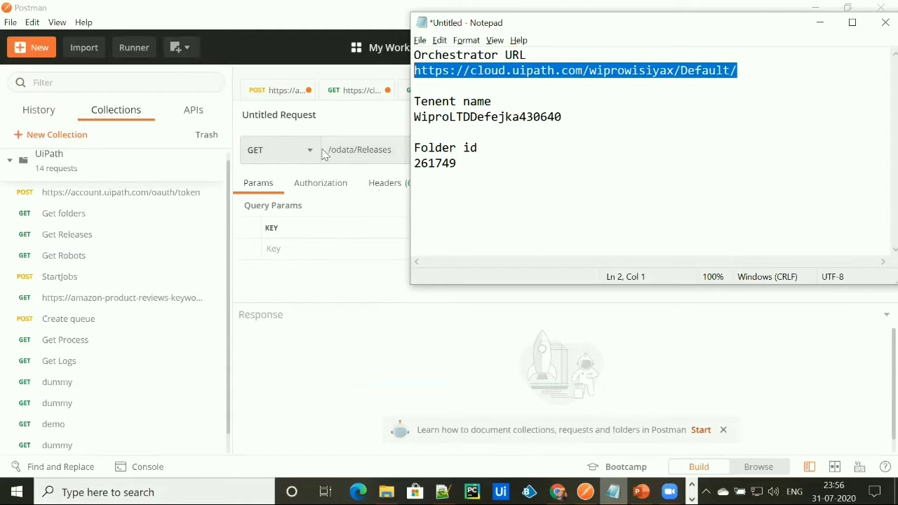
pyautogui.click(327, 151)
pyautogui.write('https://cloud.uipath.com/wiprowisiyax/Default/')
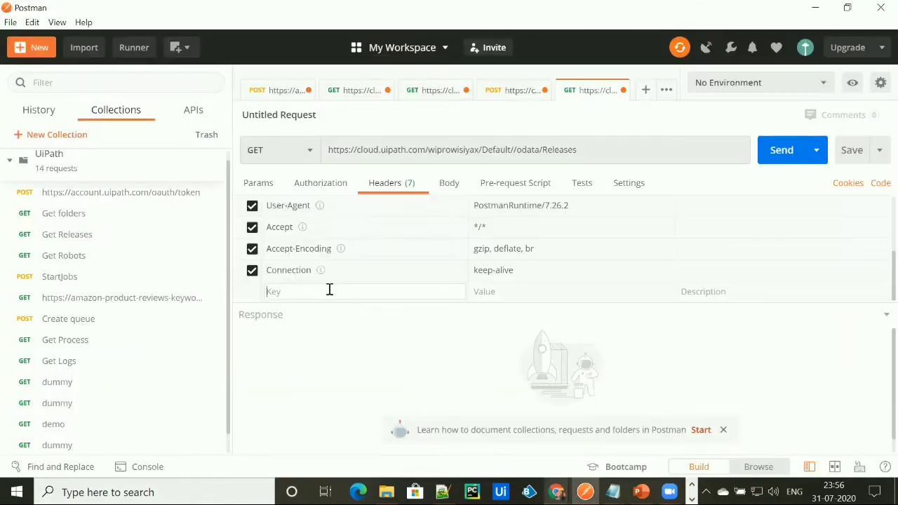
# Add a Content-Type header with the value application/json to the Releases request
pyautogui.write('Content-Type')
pyautogui.click(533, 269)
pyautogui.write('app')
pyautogui.press('Down')
pyautogui.press('Down')
pyautogui.press('Down')
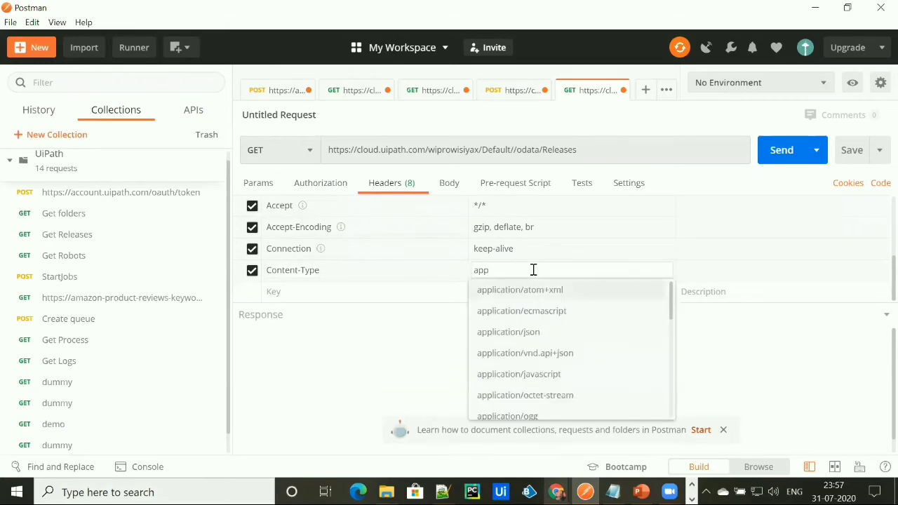
pyautogui.press('Return')
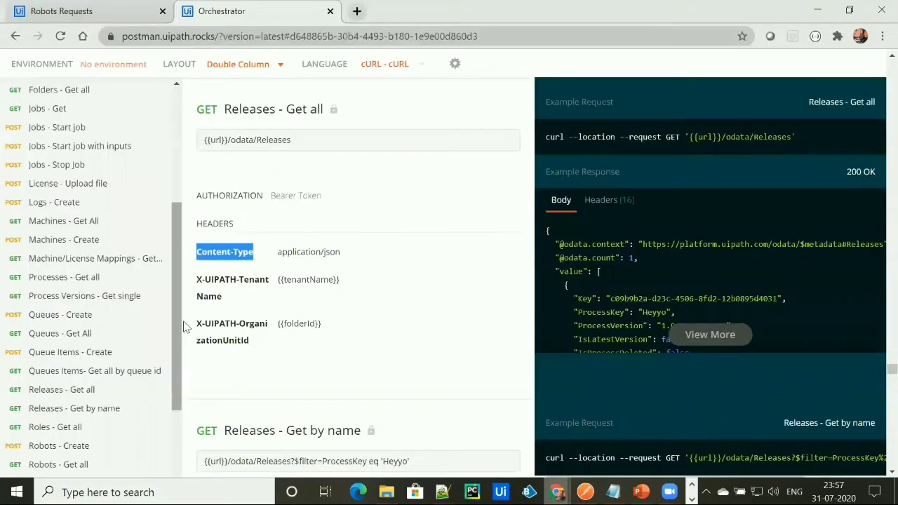
# Add the documented X-UIPATH-TenantName header with the value WiproLTDDefejka430640 from the notes
pyautogui.moveTo(222, 298); pyautogui.dragTo(201, 282)
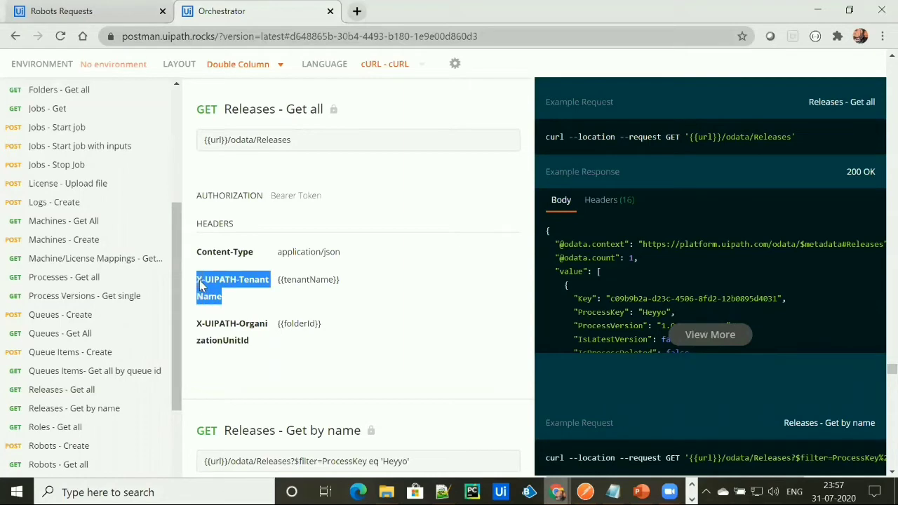
pyautogui.hotkey('ctrl', 'c')
pyautogui.hotkey('alt', 'Tab')
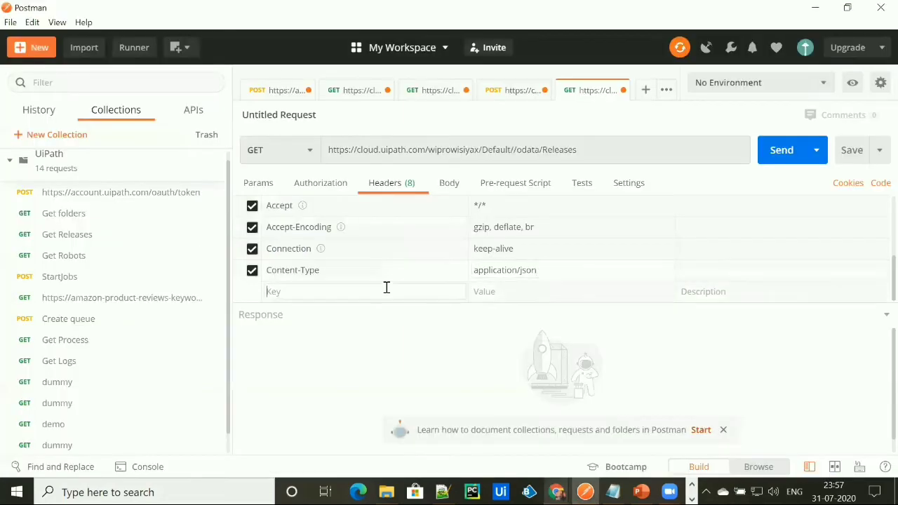
pyautogui.click(386, 287)
pyautogui.hotkey('ctrl', 'v')
pyautogui.hotkey('alt', 'Tab')
pyautogui.hotkey('alt', 'Tab')
pyautogui.click(485, 269)
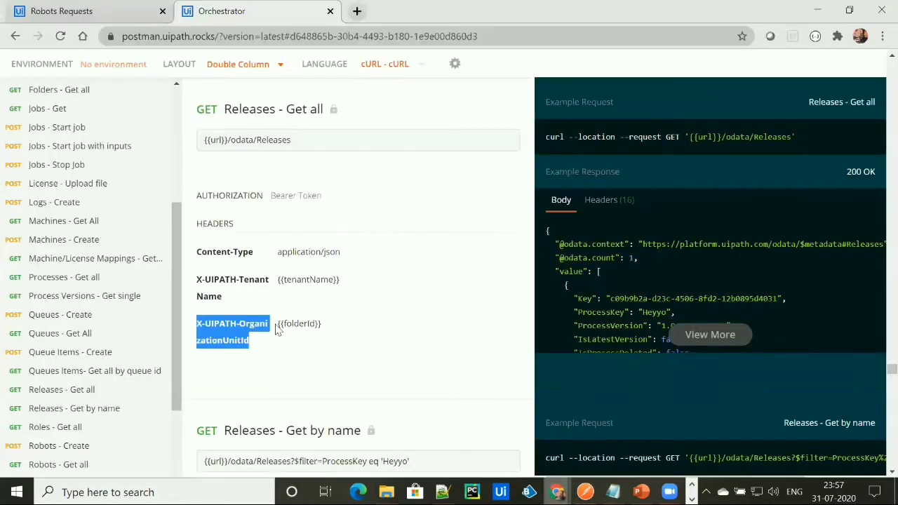
# Add the documented X-UIPATH-OrganizationUnitId header with the folder ID 261749 from the notes
pyautogui.hotkey('ctrl', 'c')
pyautogui.hotkey('alt', 'Tab')
pyautogui.click(428, 292)
pyautogui.hotkey('ctrl', 'v')
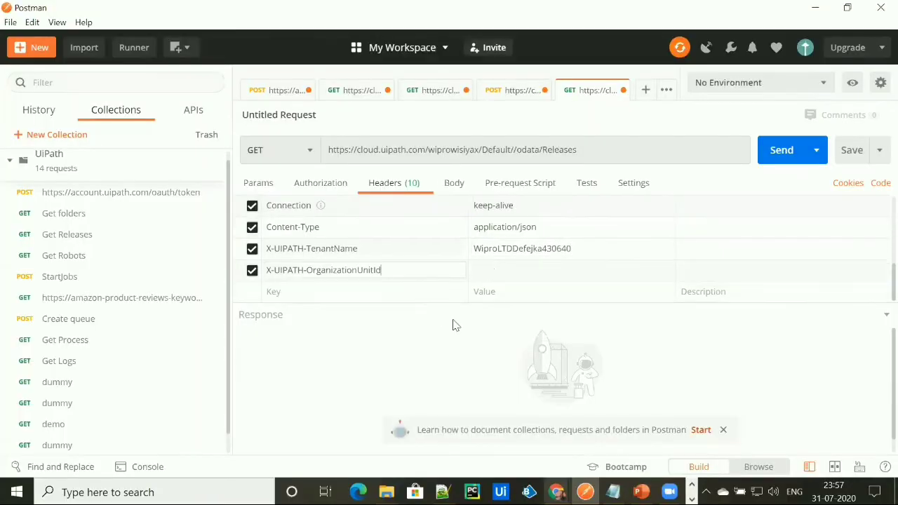
pyautogui.hotkey('alt', 'Tab')
pyautogui.hotkey('ctrl', 'c')
pyautogui.hotkey('alt', 'Tab')
pyautogui.click(483, 270)
pyautogui.hotkey('ctrl', 'v')
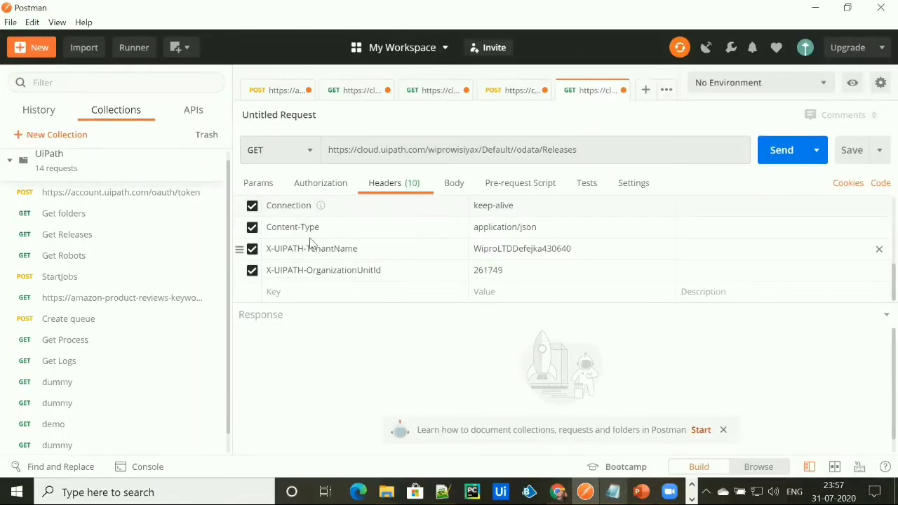
# Set the Releases request's authorization type to OAuth 2.0 and enlarge the authorization settings area
pyautogui.click(326, 184)
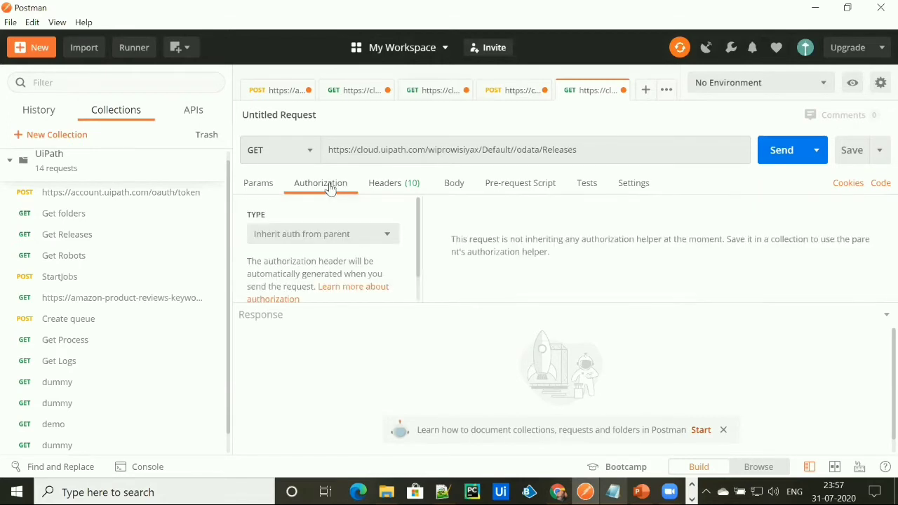
pyautogui.click(321, 234)
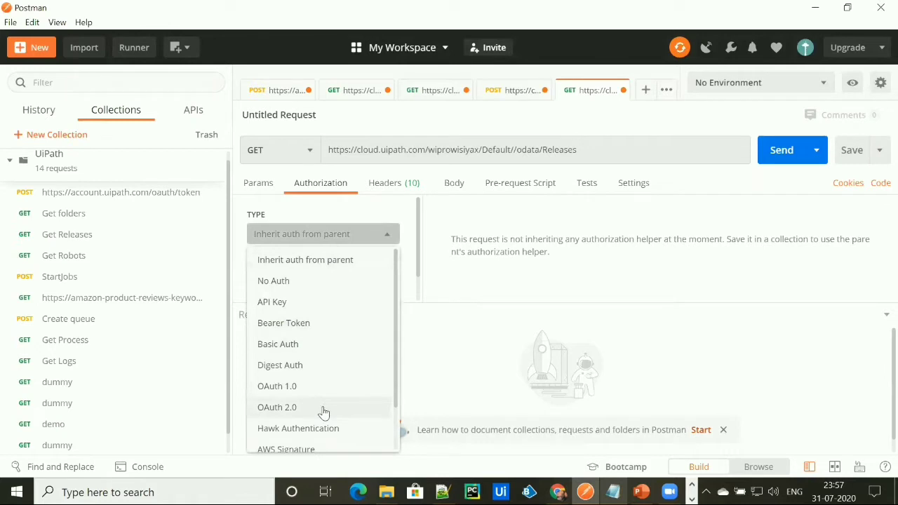
pyautogui.click(323, 408)
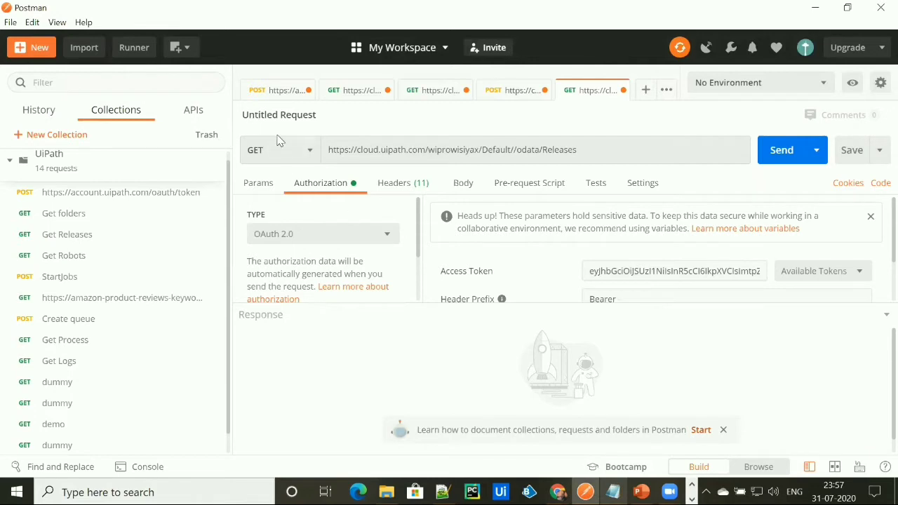
pyautogui.moveTo(497, 303); pyautogui.dragTo(509, 361)
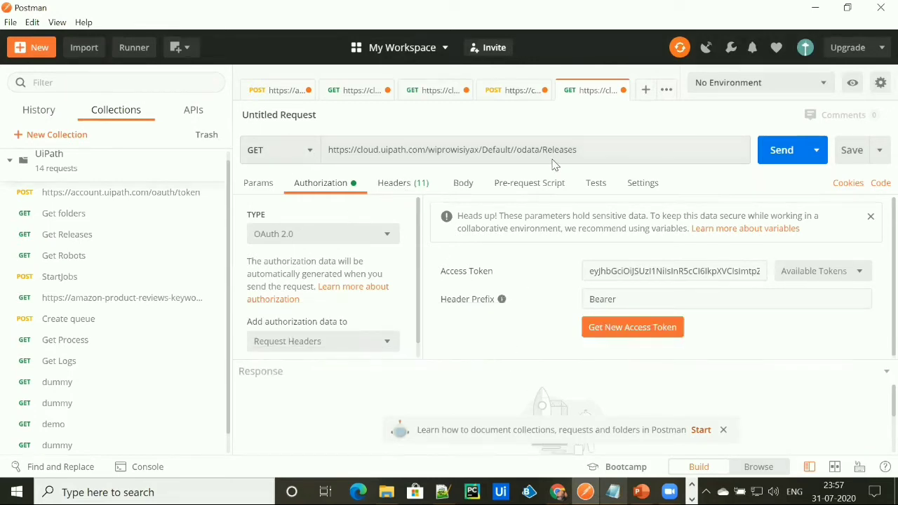
# Send the Releases request and look through the JSON response in an enlarged response area
pyautogui.click(779, 150)
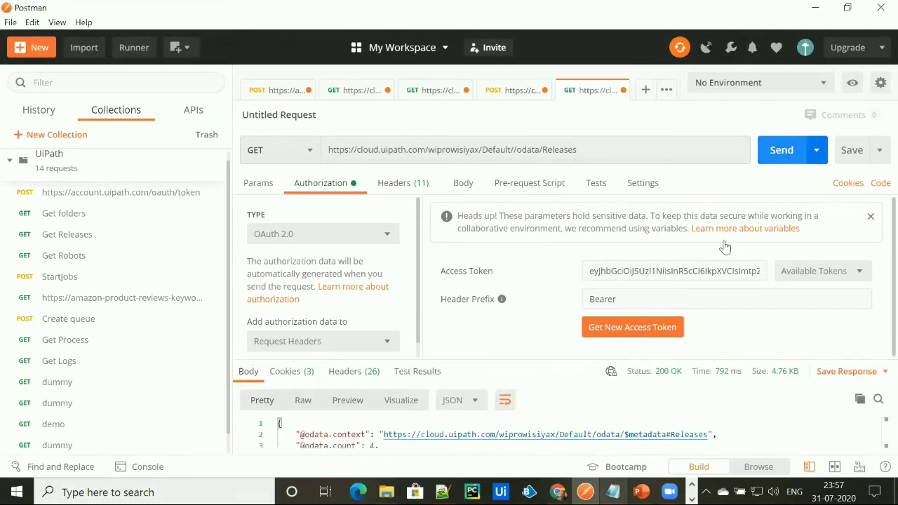
pyautogui.moveTo(480, 361); pyautogui.dragTo(489, 197)
pyautogui.scroll(-2, 600, 347)
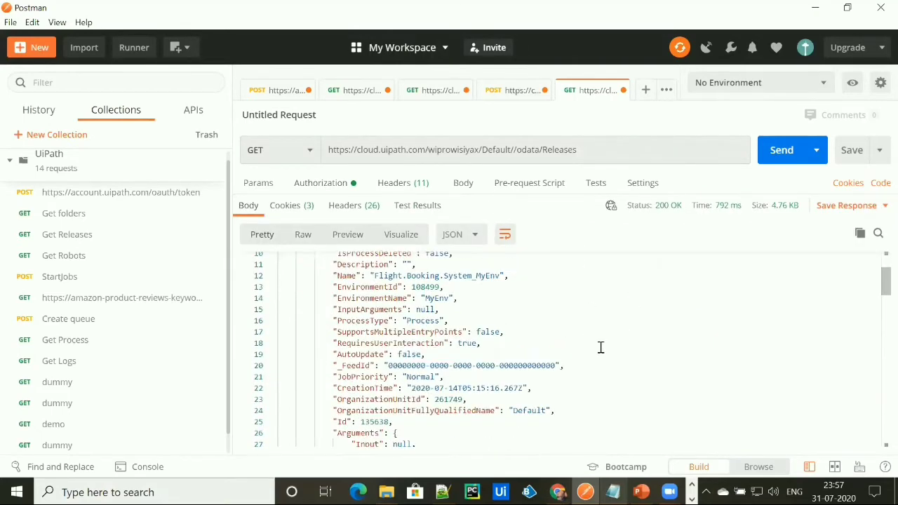
pyautogui.scroll(-5, 600, 348)
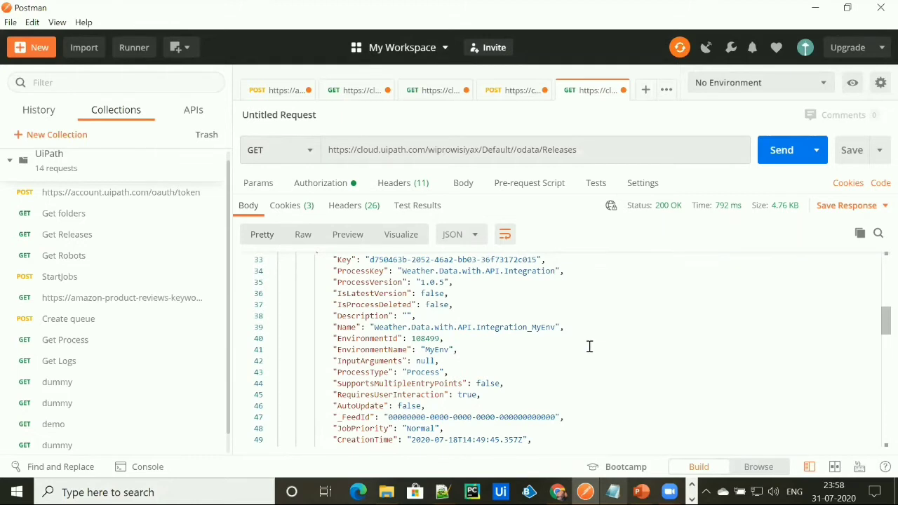
pyautogui.scroll(6, 593, 344)
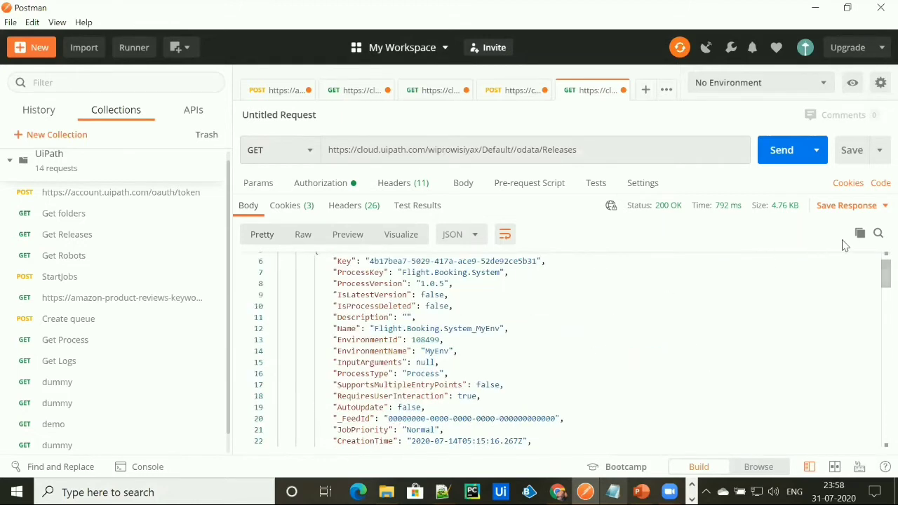
# Copy the whole Releases response and paste it into a new Notepad++ document
pyautogui.click(859, 234)
pyautogui.click(442, 492)
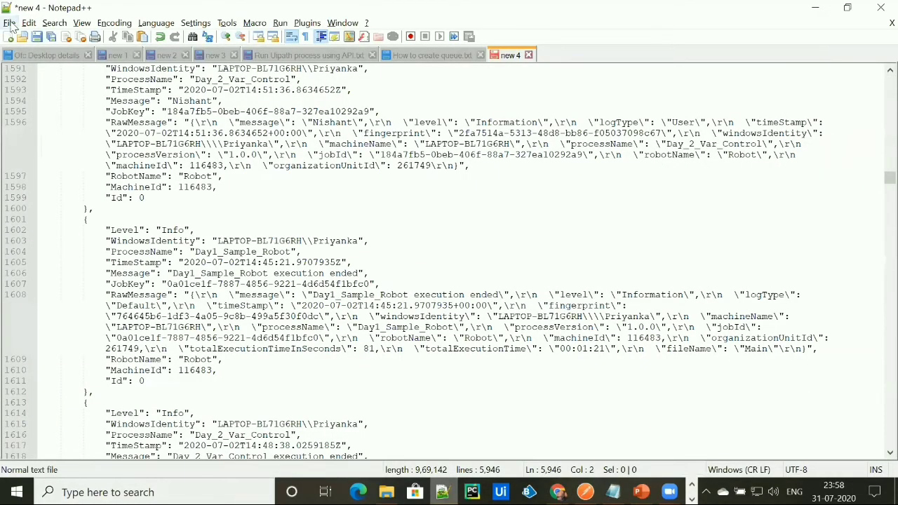
pyautogui.click(10, 23)
pyautogui.click(24, 39)
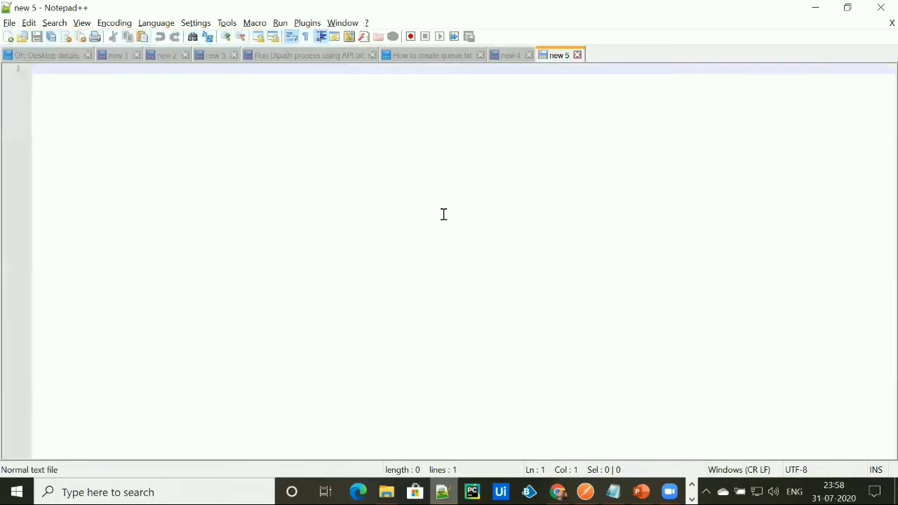
pyautogui.hotkey('ctrl', 'v')
pyautogui.scroll(20, 347, 229)
pyautogui.click(200, 197)
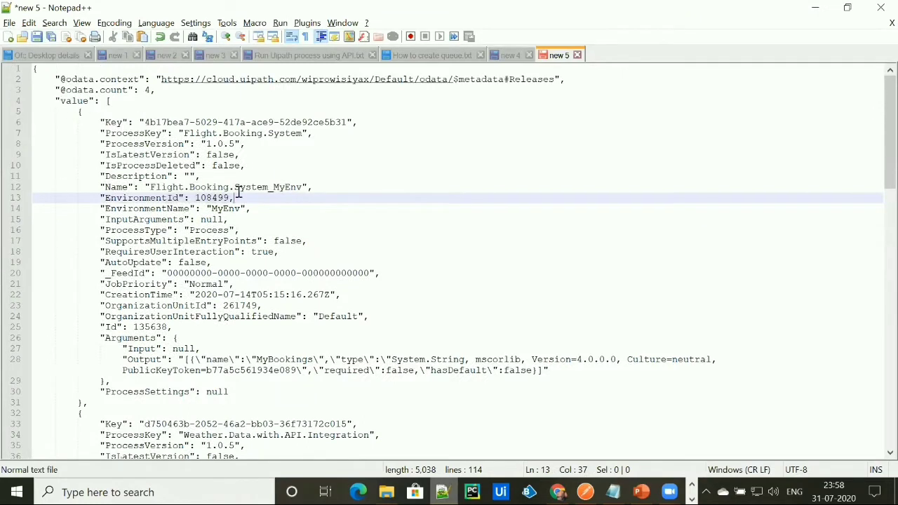
# Examine the Key line of the first release and the other release entries in the pasted response
pyautogui.click(108, 124)
pyautogui.hotkey('shift', 'End')
pyautogui.click(107, 122)
pyautogui.keyDown('shift'); pyautogui.click(357, 127); pyautogui.keyUp('shift')
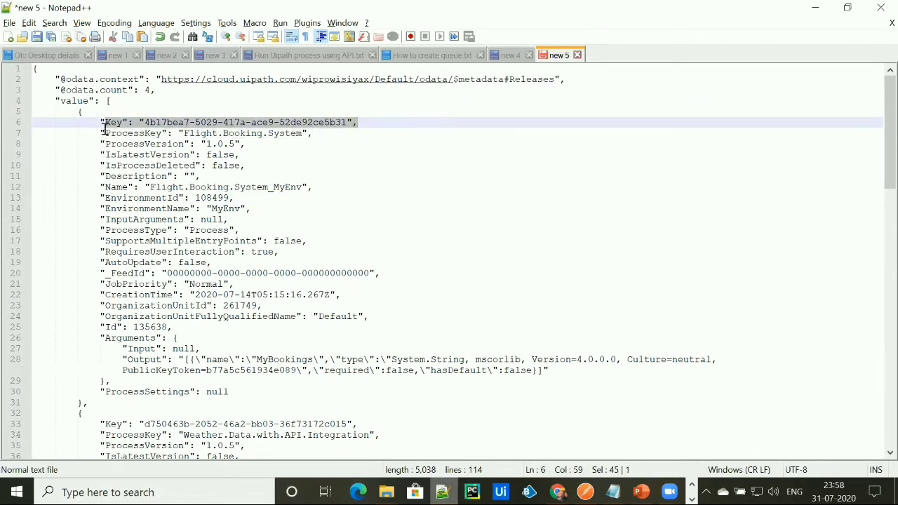
pyautogui.scroll(-1, 214, 222)
pyautogui.scroll(-4, 214, 226)
pyautogui.scroll(5, 214, 226)
pyautogui.scroll(-3, 217, 225)
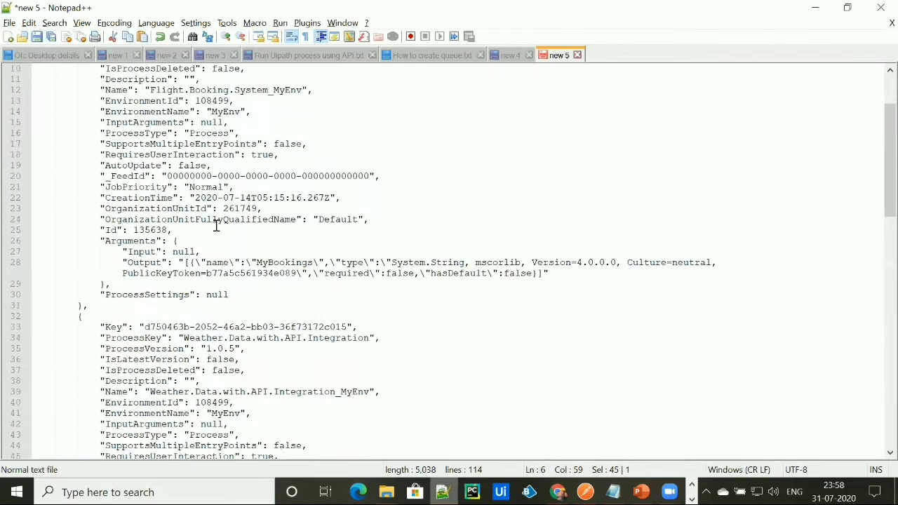
pyautogui.scroll(-2, 217, 226)
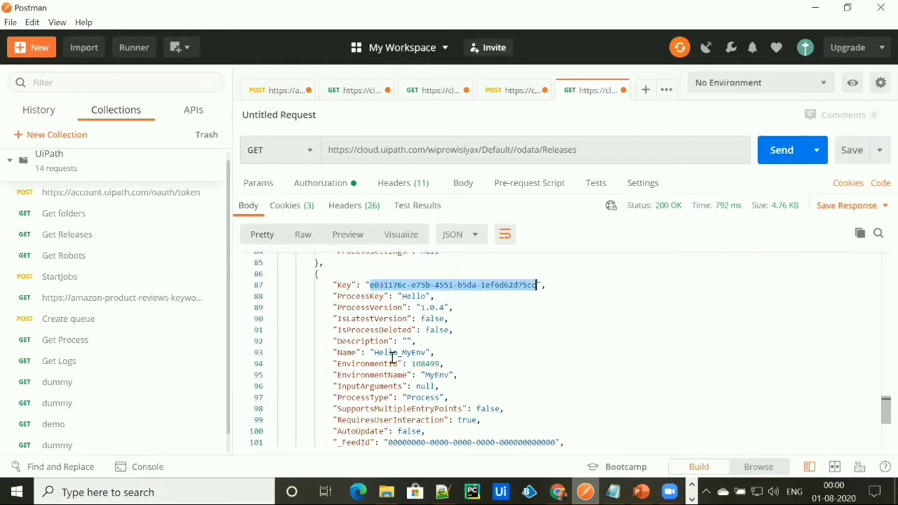
# Paste the release key of the Hello process into the Notepad notes below the folder ID
pyautogui.click(613, 491)
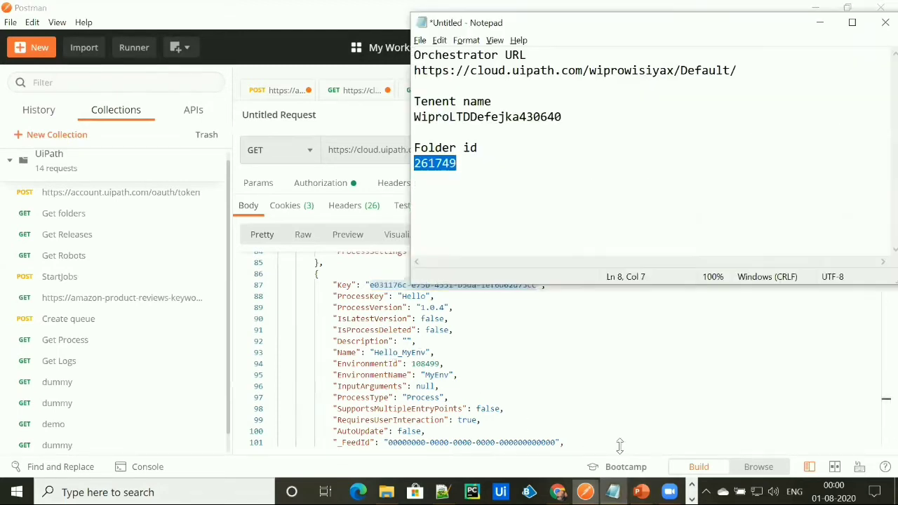
pyautogui.click(536, 192)
pyautogui.hotkey('ctrl', 'v')
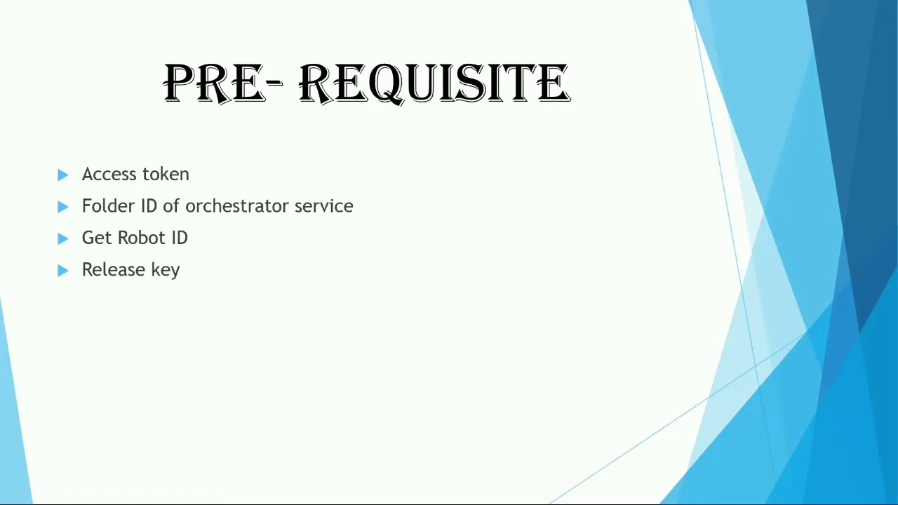
# Advance to the Run Job slide, then examine the headers and body of the Jobs - Start job request in the Chrome documentation
pyautogui.press('Right')
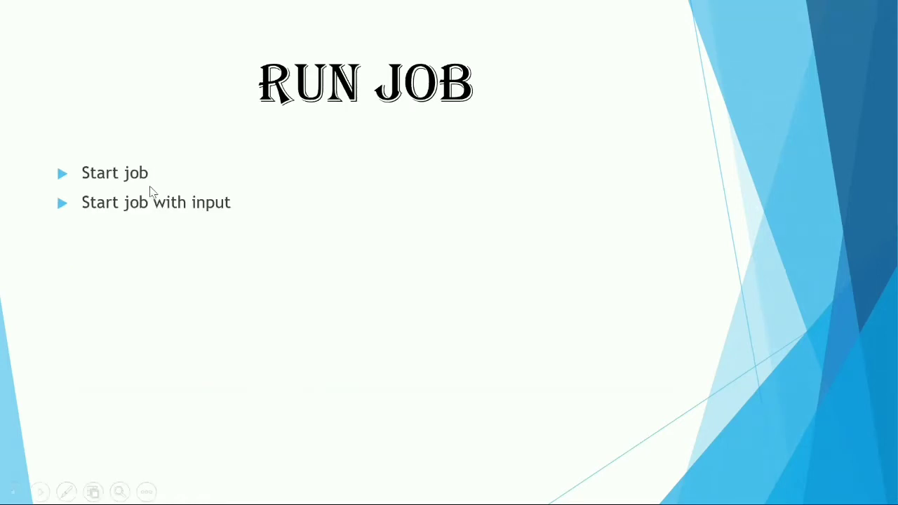
pyautogui.hotkey('alt', 'Tab')
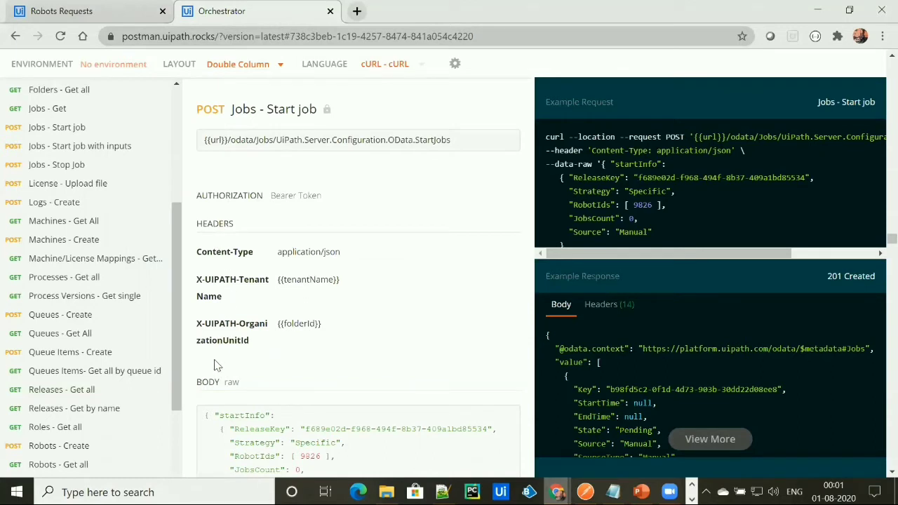
pyautogui.scroll(-3, 336, 295)
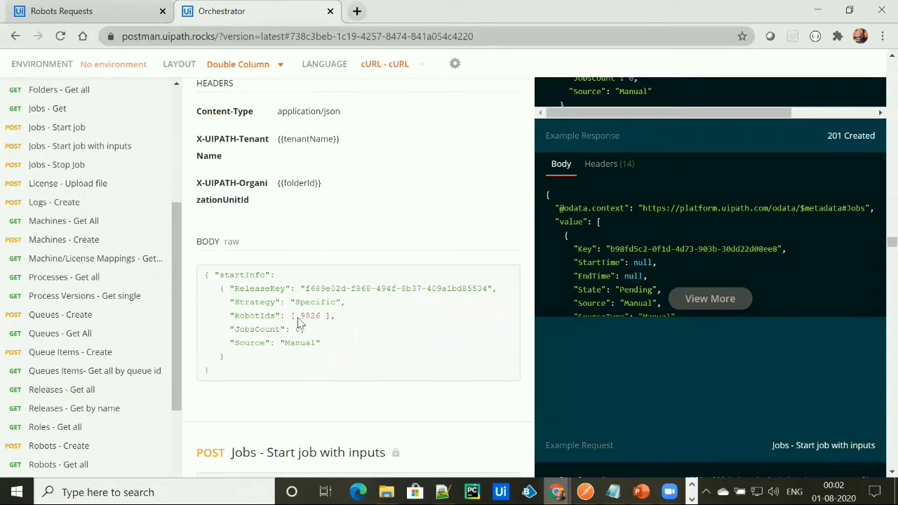
pyautogui.scroll(2, 314, 263)
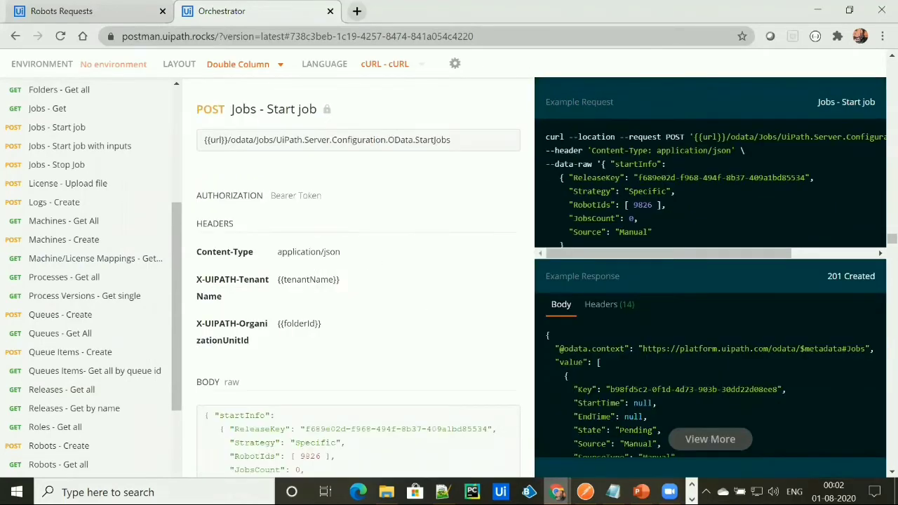
pyautogui.click(531, 480)
pyautogui.click(557, 492)
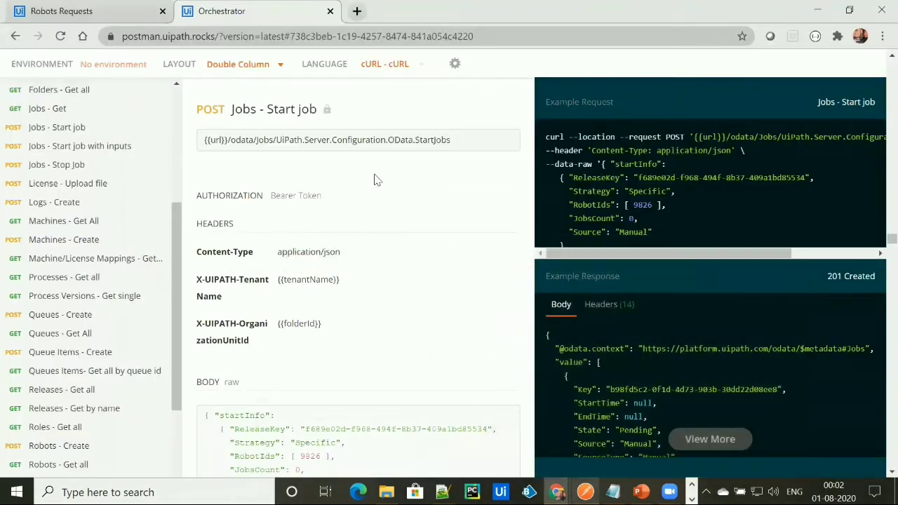
# Create a new POST request in Postman with the documented URL {{url}}/odata/Jobs/UiPath.Server.Configuration.OData.StartJobs
pyautogui.moveTo(474, 144); pyautogui.dragTo(191, 146)
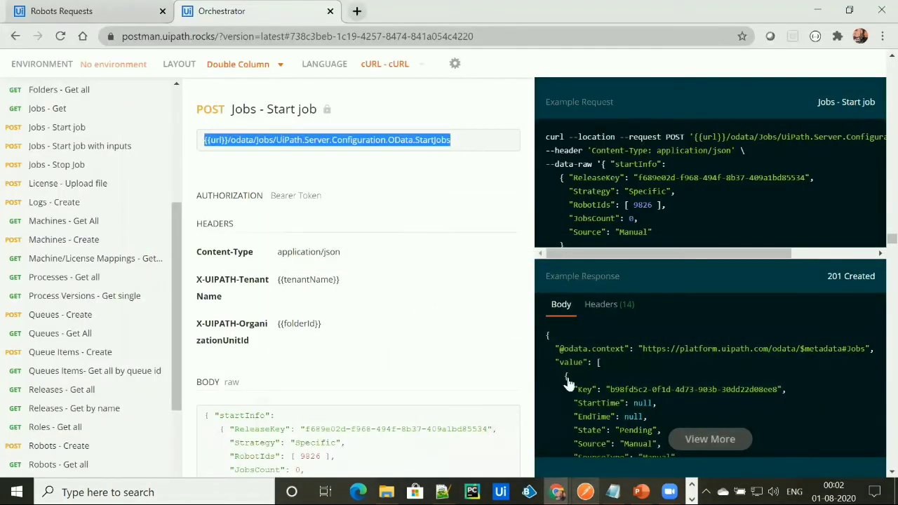
pyautogui.click(584, 491)
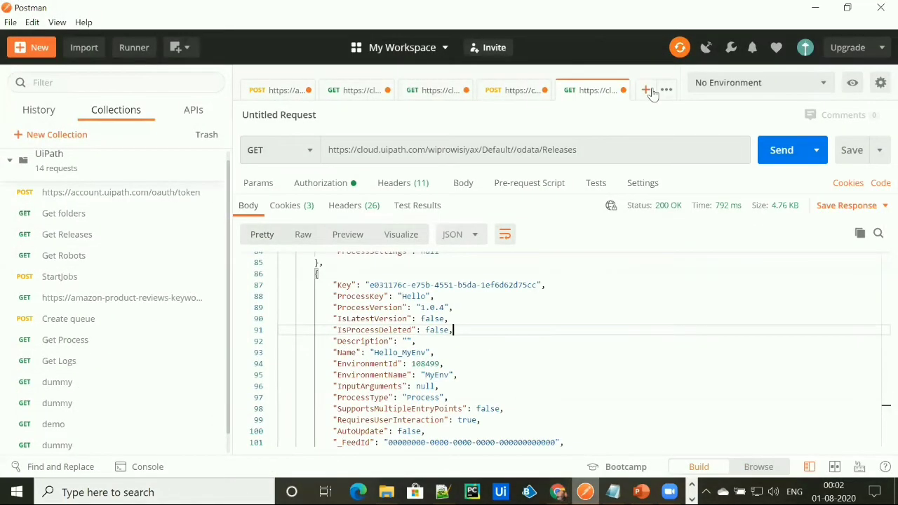
pyautogui.click(646, 90)
pyautogui.click(284, 149)
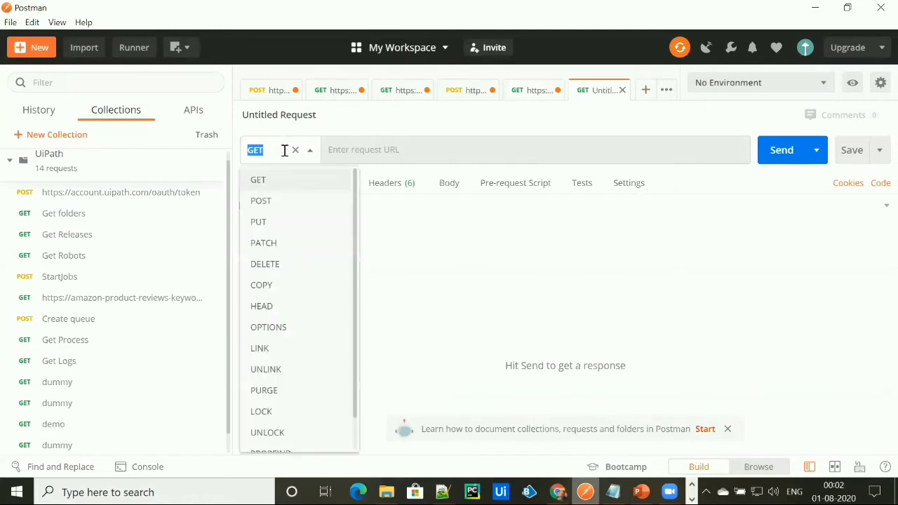
pyautogui.click(293, 203)
pyautogui.click(348, 149)
pyautogui.hotkey('ctrl', 'v')
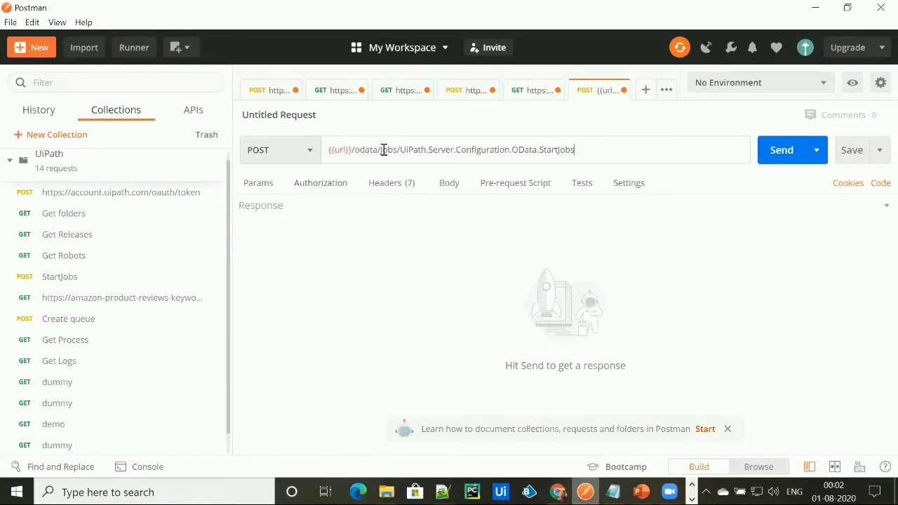
pyautogui.moveTo(349, 151)
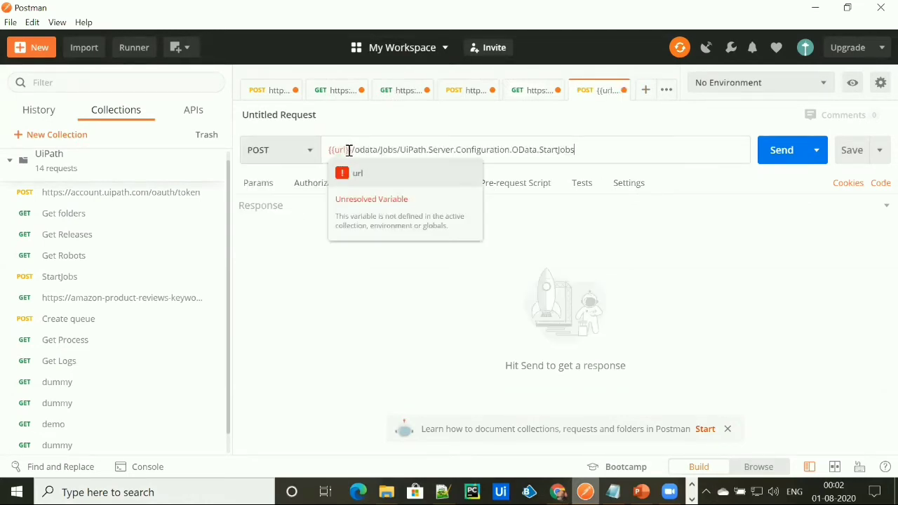
pyautogui.moveTo(350, 151); pyautogui.dragTo(326, 150)
pyautogui.press('BackSpace')
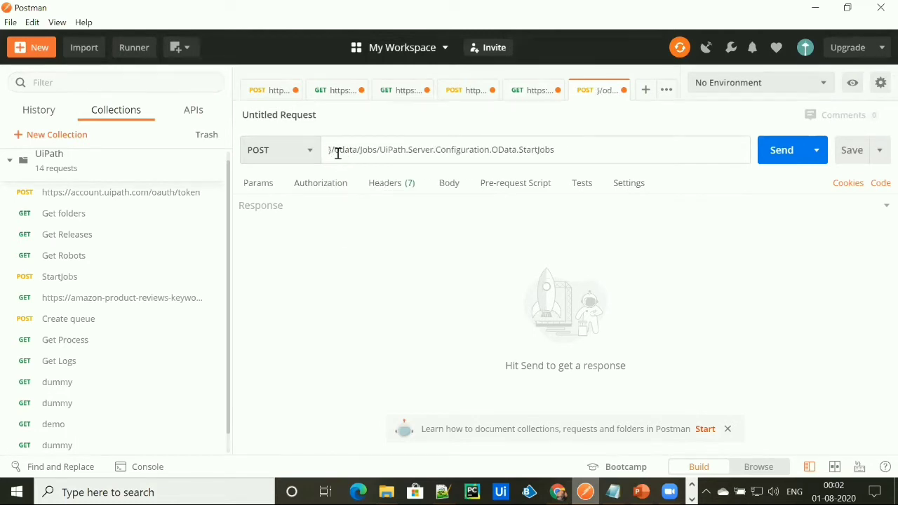
pyautogui.press('Delete')
pyautogui.press('Delete')
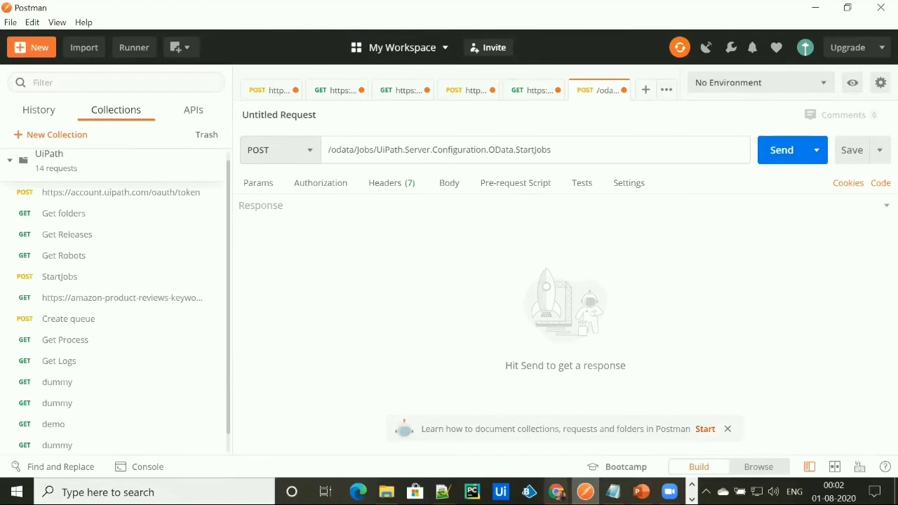
pyautogui.hotkey('ctrl', 'v')
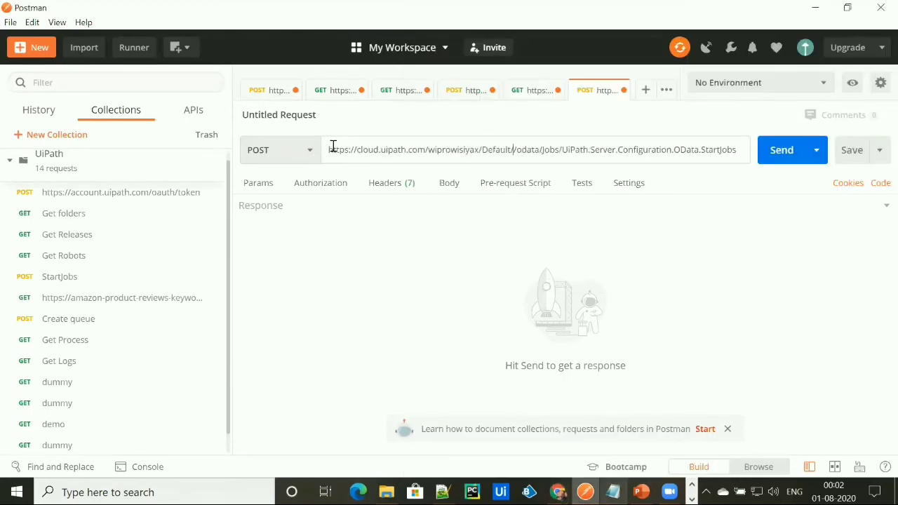
pyautogui.press('BackSpace')
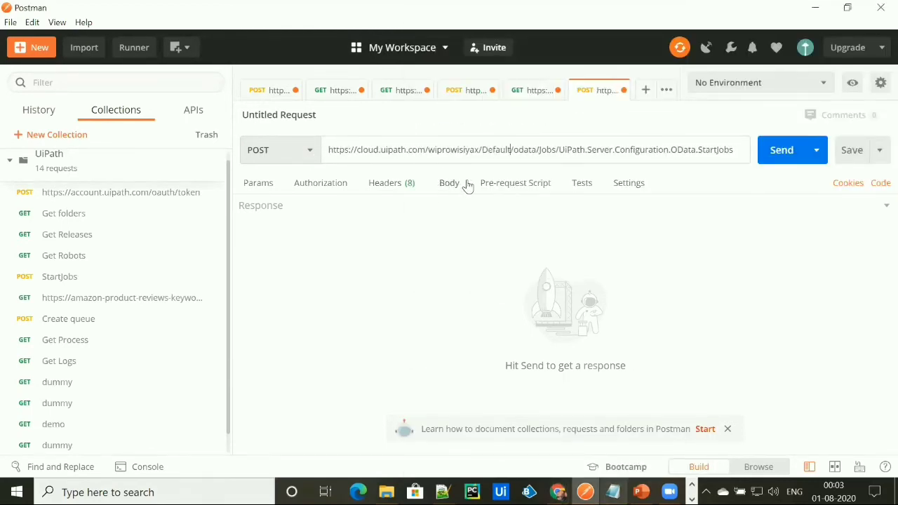
# Set the authorization type of the StartJobs request to OAuth 2.0
pyautogui.click(322, 186)
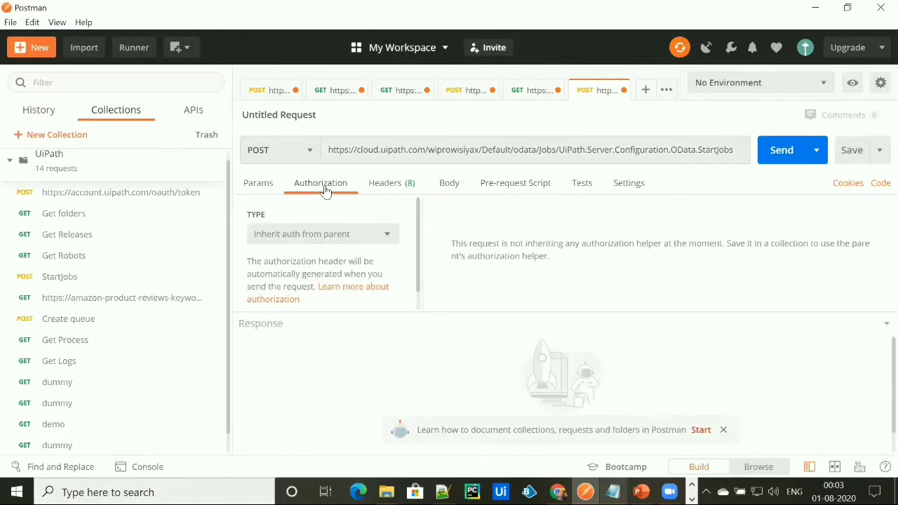
pyautogui.click(316, 236)
pyautogui.click(317, 408)
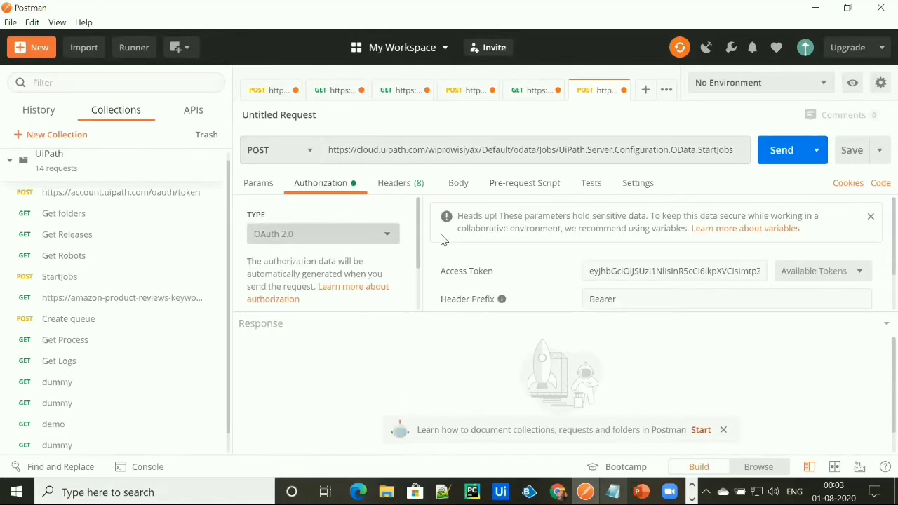
# Add a Content-Type header with the value application/json to the StartJobs request
pyautogui.click(419, 191)
pyautogui.click(390, 301)
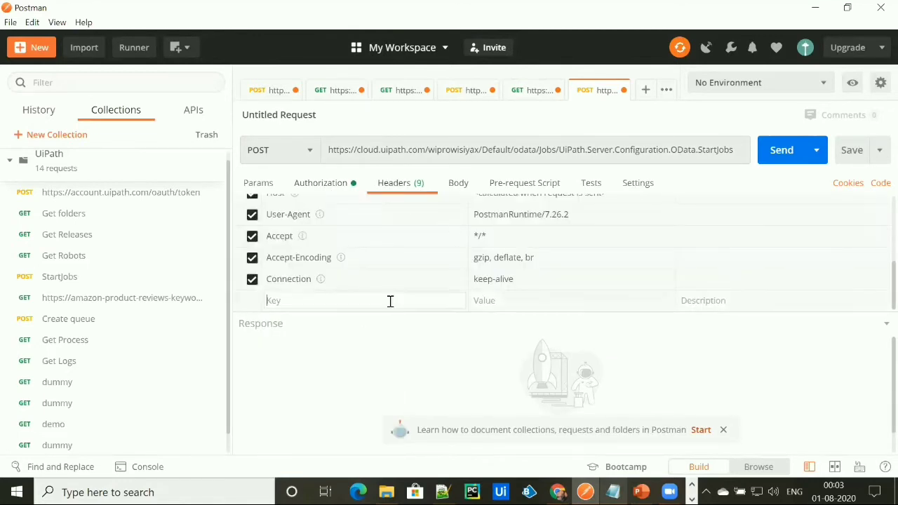
pyautogui.write('conten')
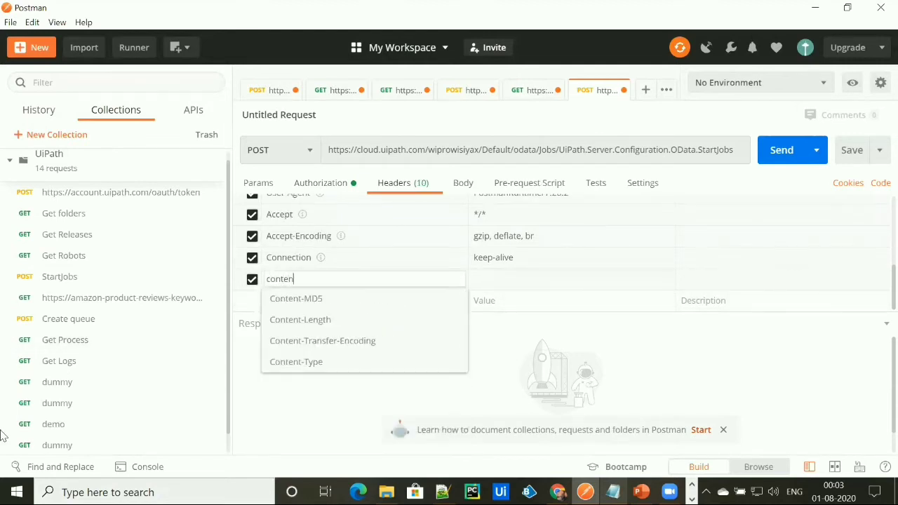
pyautogui.press('Down')
pyautogui.press('Down')
pyautogui.press('Down')
pyautogui.press('Return')
pyautogui.press('Tab')
pyautogui.write('application/json')
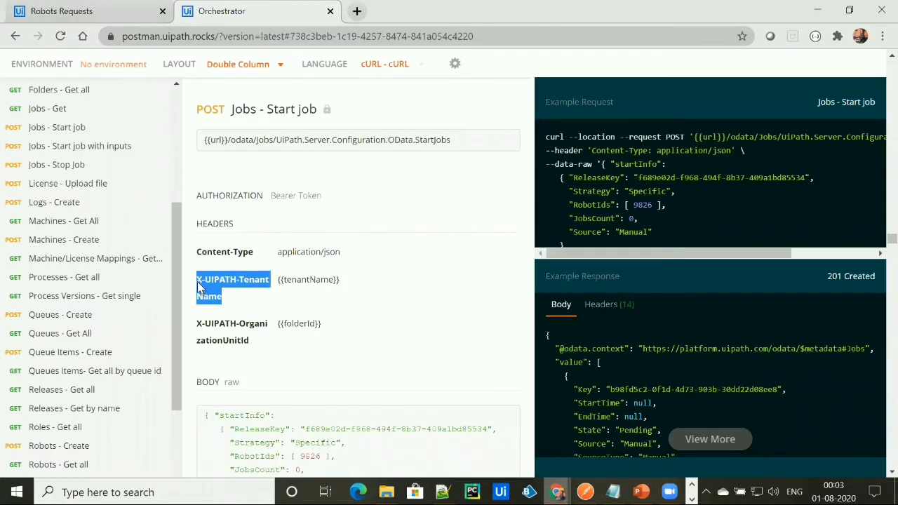
# Copy the header names X-UIPATH-TenantName and X-UIPATH-OrganizationUnitId from the Chrome documentation into new header rows in Postman
pyautogui.hotkey('ctrl', 'c')
pyautogui.hotkey('alt', 'Tab')
pyautogui.click(357, 299)
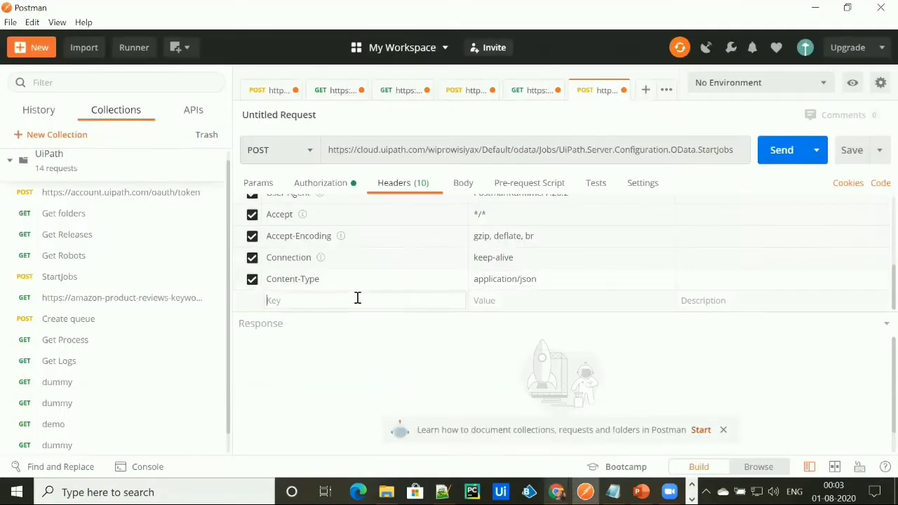
pyautogui.hotkey('ctrl', 'v')
pyautogui.hotkey('alt', 'Tab')
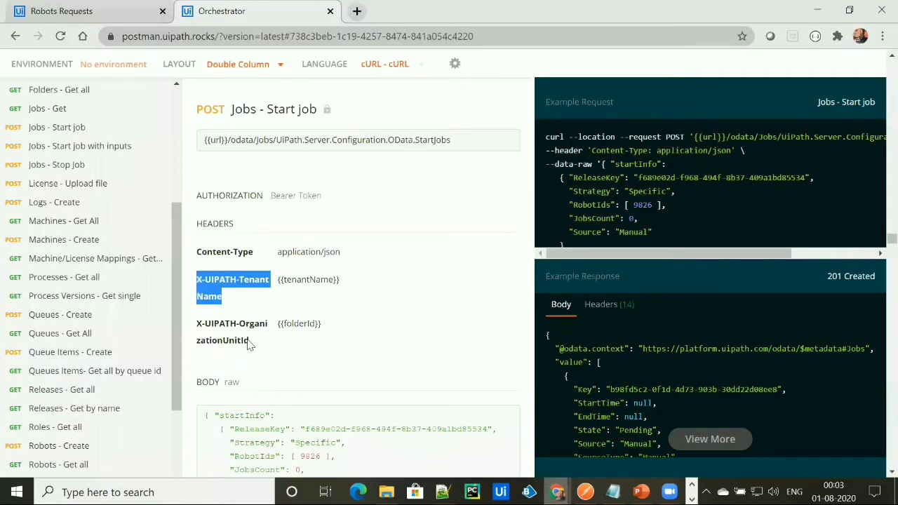
pyautogui.moveTo(249, 343); pyautogui.dragTo(200, 322)
pyautogui.hotkey('alt', 'Tab')
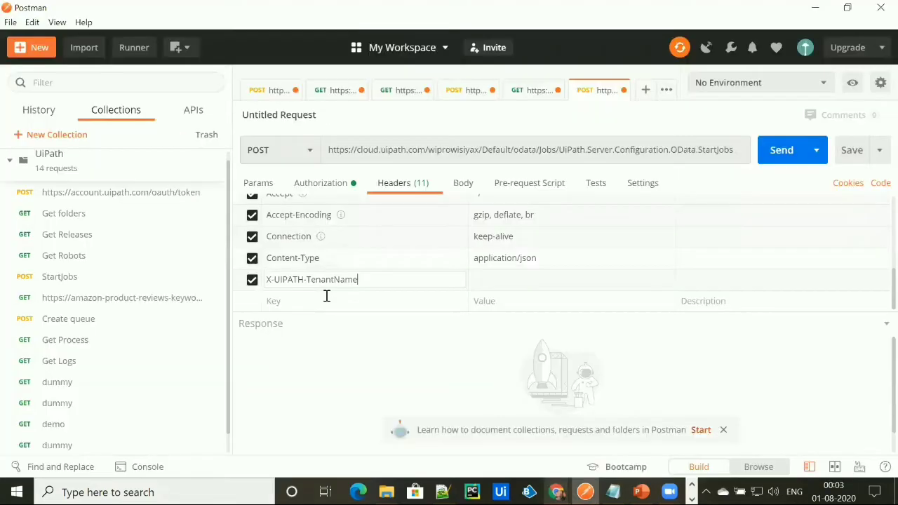
pyautogui.click(326, 299)
pyautogui.hotkey('ctrl', 'v')
# Fill the two X-UIPATH headers with the tenant name and folder ID 261749 copied from the Notepad notes
pyautogui.click(613, 491)
pyautogui.hotkey('ctrl', 'c')
pyautogui.hotkey('alt', 'Tab')
pyautogui.click(486, 263)
pyautogui.hotkey('ctrl', 'v')
pyautogui.hotkey('alt', 'Tab')
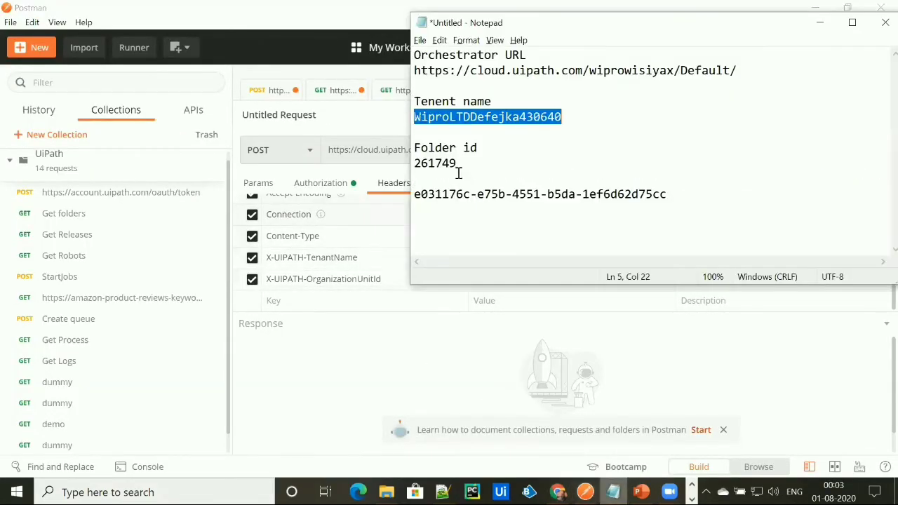
pyautogui.doubleClick(439, 164)
pyautogui.hotkey('ctrl', 'c')
pyautogui.hotkey('alt', 'Tab')
pyautogui.click(524, 281)
pyautogui.hotkey('ctrl', 'v')
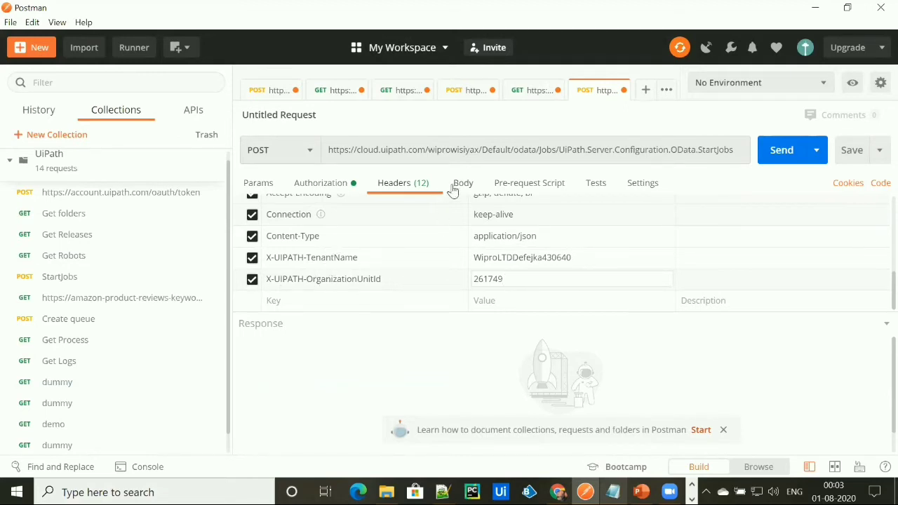
# Set the request body to raw and paste the sample startInfo JSON from the Jobs - Start job documentation in Chrome
pyautogui.click(455, 186)
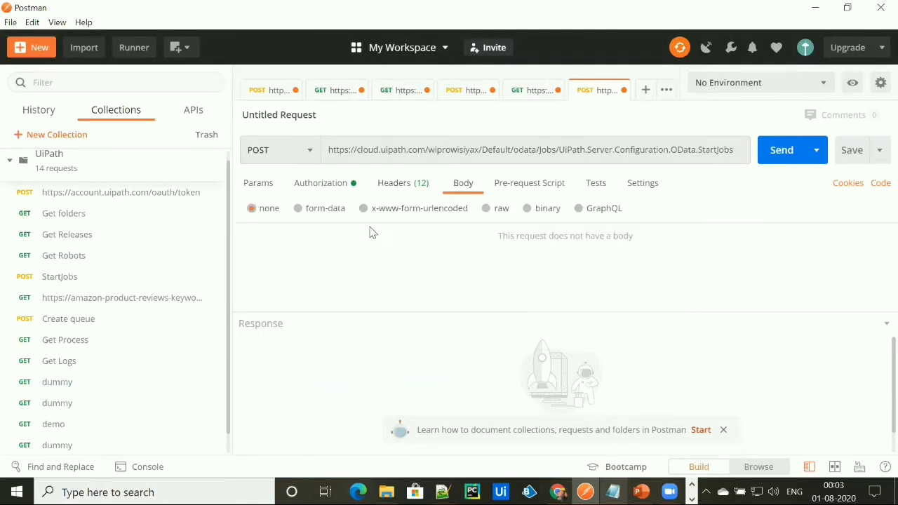
pyautogui.click(486, 208)
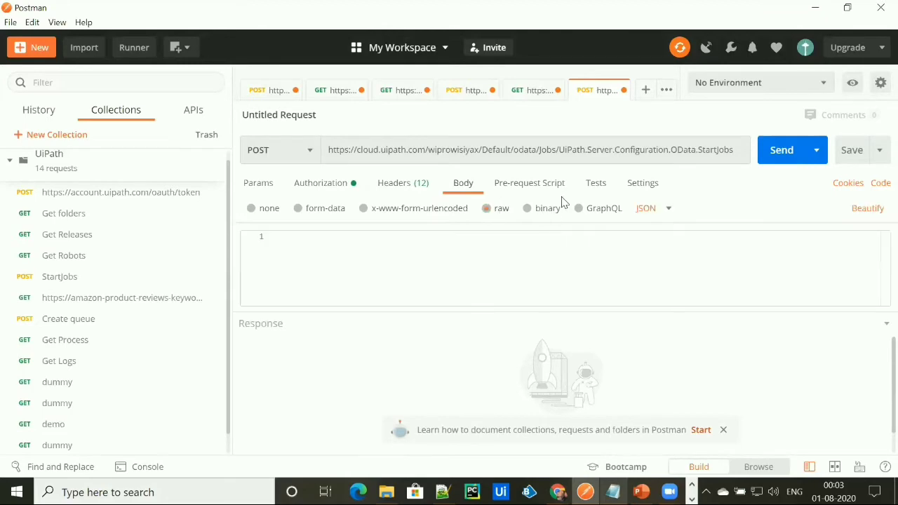
pyautogui.moveTo(557, 491)
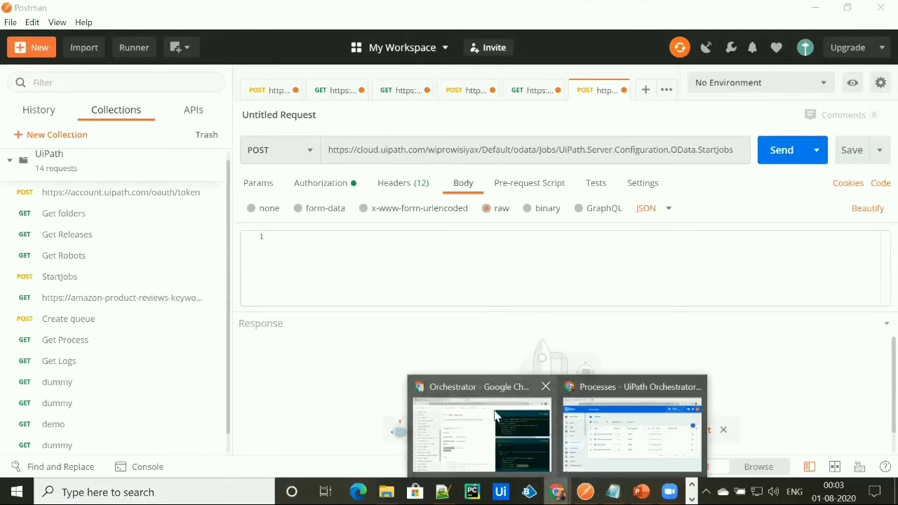
pyautogui.click(494, 416)
pyautogui.scroll(-2, 298, 375)
pyautogui.moveTo(211, 355); pyautogui.dragTo(201, 282)
pyautogui.click(221, 380)
pyautogui.moveTo(213, 353); pyautogui.dragTo(203, 273)
pyautogui.hotkey('alt', 'Tab')
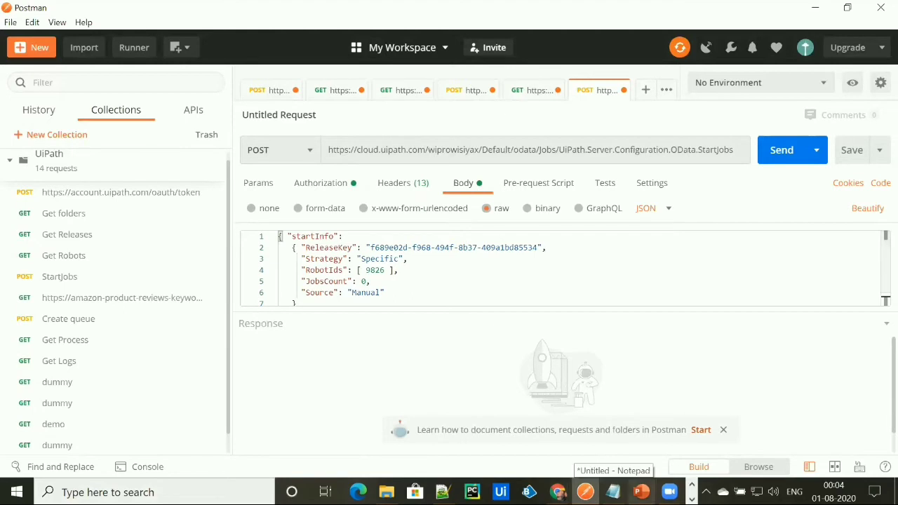
# Replace the sample ReleaseKey value in the body with the release key copied from the Notepad notes
pyautogui.click(613, 492)
pyautogui.click(511, 193)
pyautogui.moveTo(670, 193); pyautogui.dragTo(405, 196)
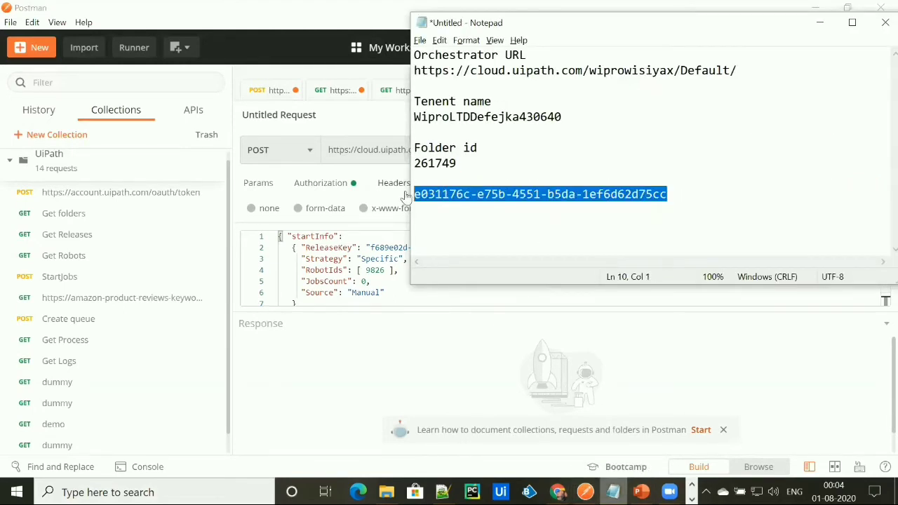
pyautogui.click(385, 238)
pyautogui.moveTo(370, 247); pyautogui.dragTo(538, 249)
pyautogui.hotkey('ctrl', 'v')
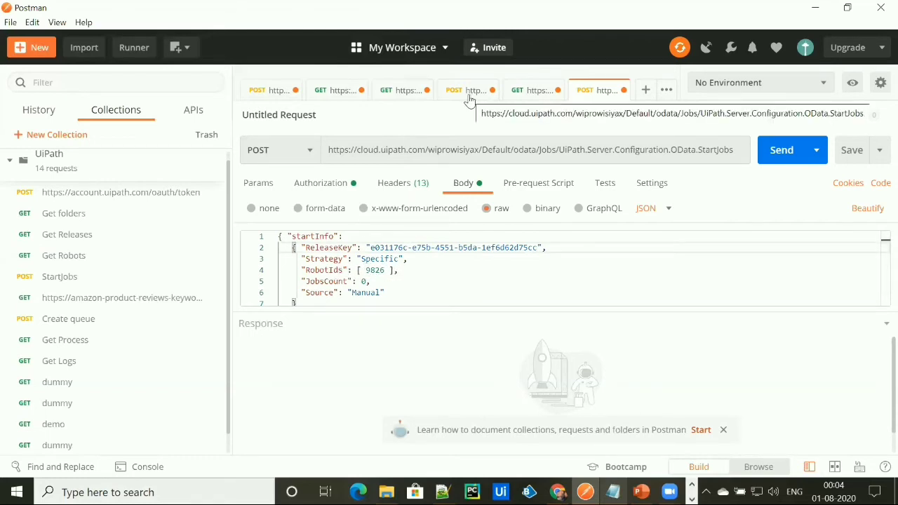
# Copy the robot Id from the response of the GET Robots request and set RobotIds to 171986 in the StartJobs body
pyautogui.click(402, 96)
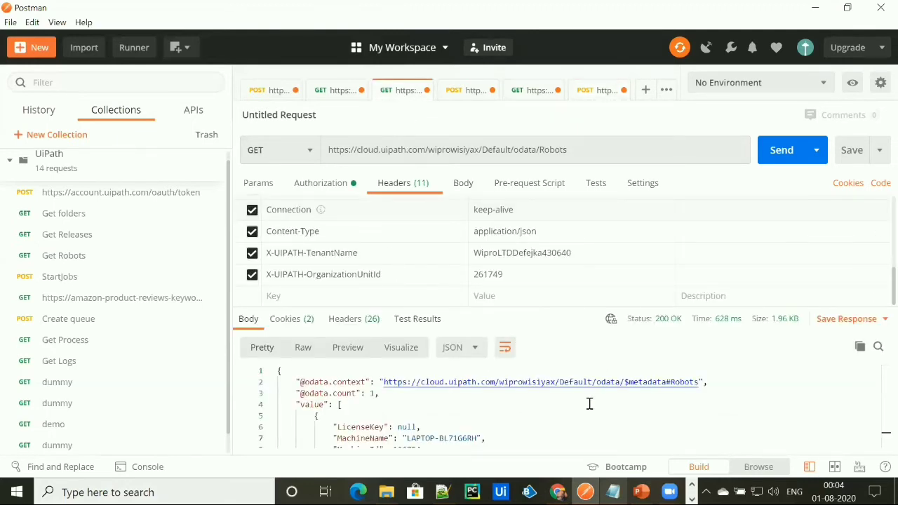
pyautogui.scroll(-3, 564, 403)
pyautogui.scroll(3, 561, 401)
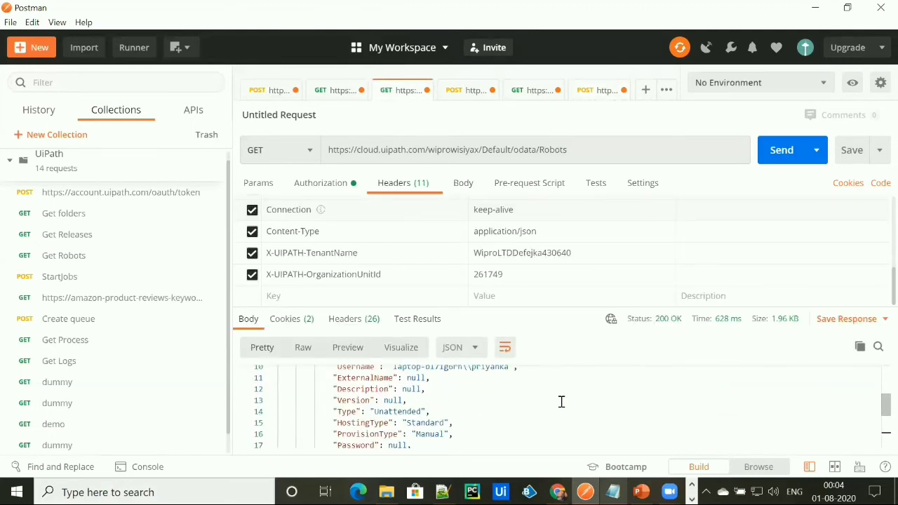
pyautogui.scroll(-5, 561, 401)
pyautogui.doubleClick(382, 408)
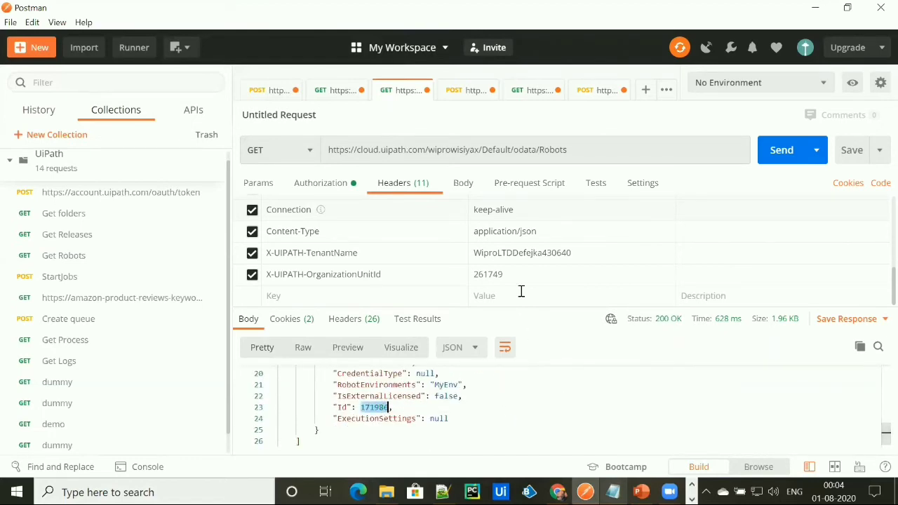
pyautogui.click(582, 90)
pyautogui.doubleClick(375, 271)
pyautogui.hotkey('ctrl', 'v')
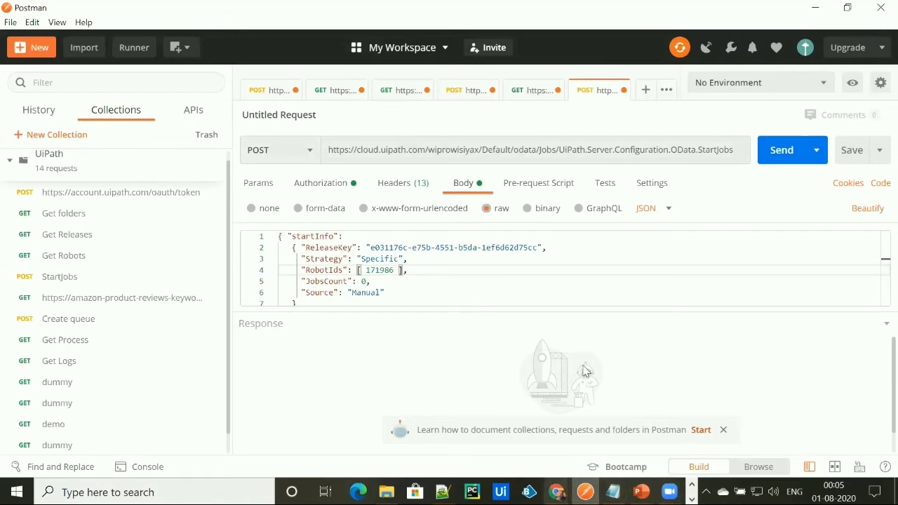
# Send the StartJobs request, then check the Jobs list in UiPath Orchestrator in Chrome and dismiss the process's Hello message box
pyautogui.click(770, 154)
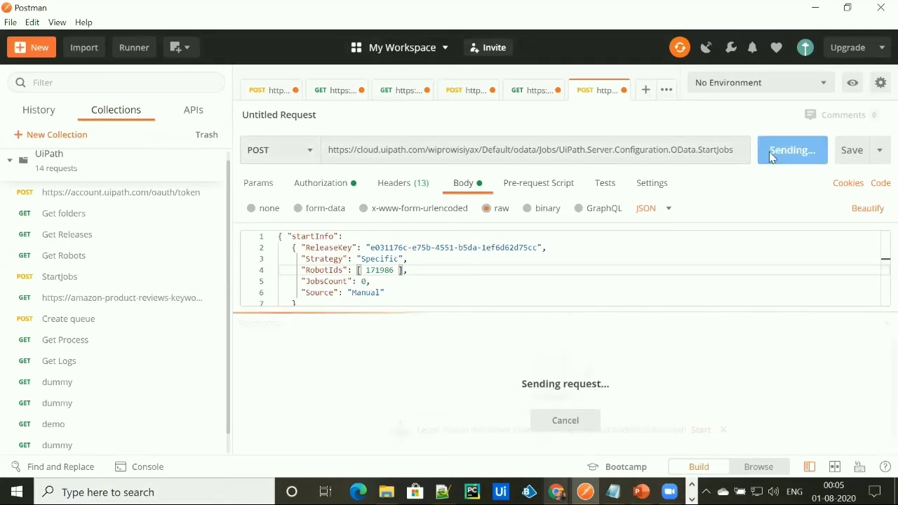
pyautogui.click(559, 492)
pyautogui.click(74, 197)
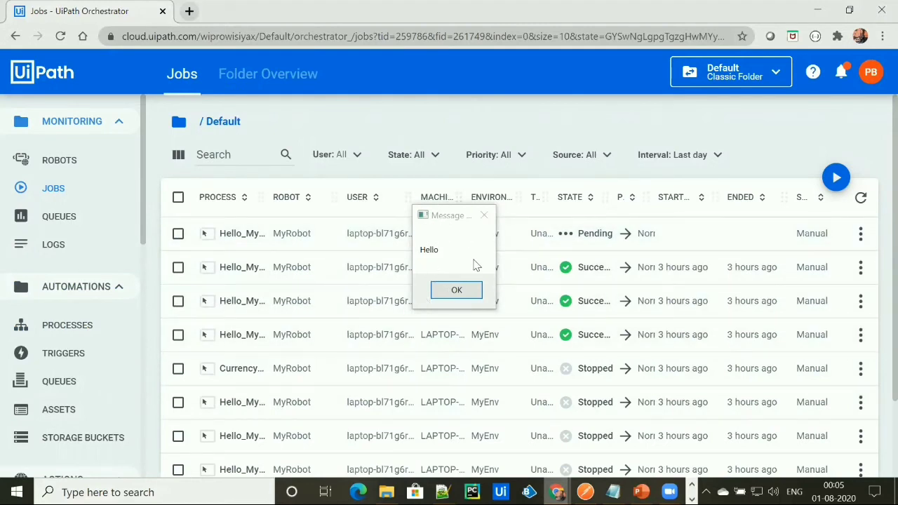
pyautogui.click(463, 289)
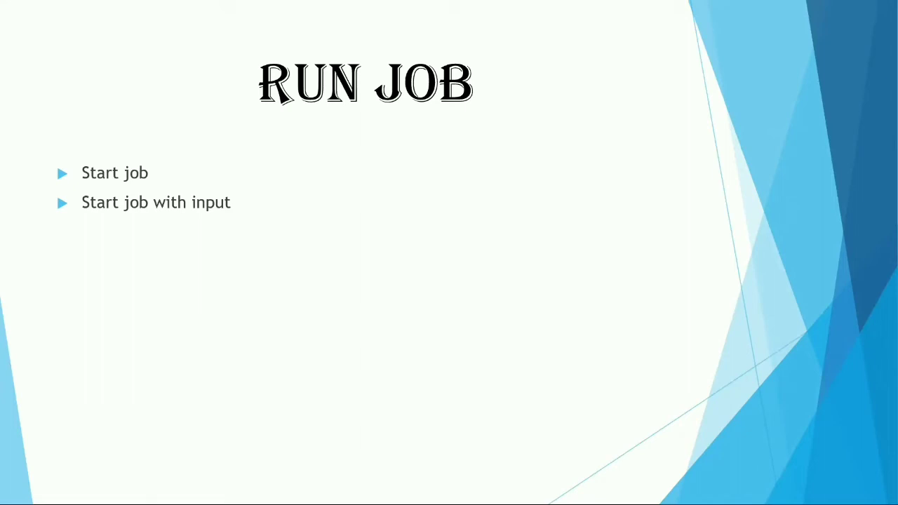
# Switch from the Run Job slide to Chrome and examine the headers and body of the Jobs - Start job with inputs request
pyautogui.hotkey('alt', 'Tab')
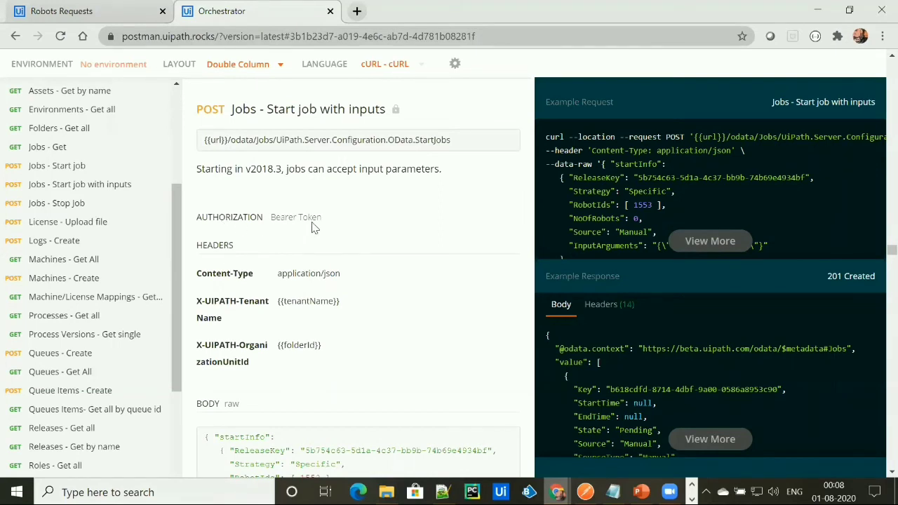
pyautogui.scroll(-1, 303, 292)
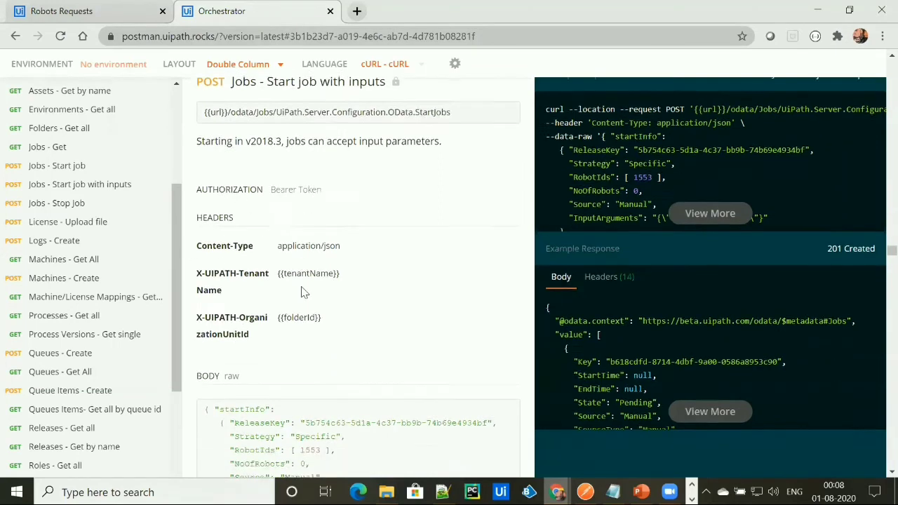
pyautogui.scroll(-1, 303, 292)
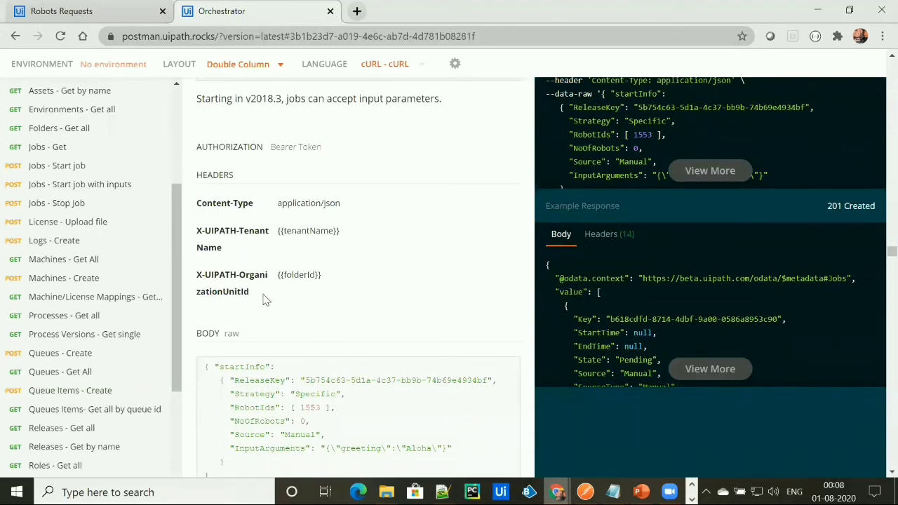
pyautogui.scroll(-3, 372, 270)
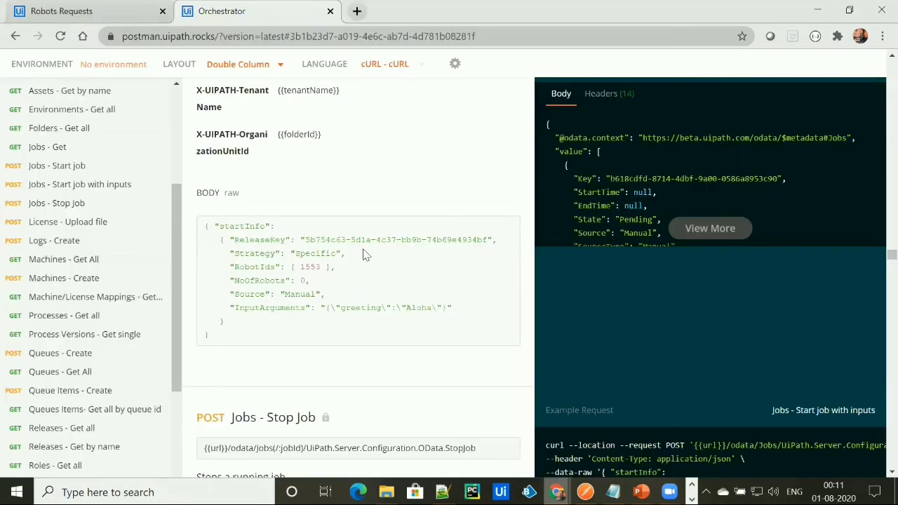
pyautogui.scroll(1, 273, 240)
pyautogui.scroll(2, 273, 239)
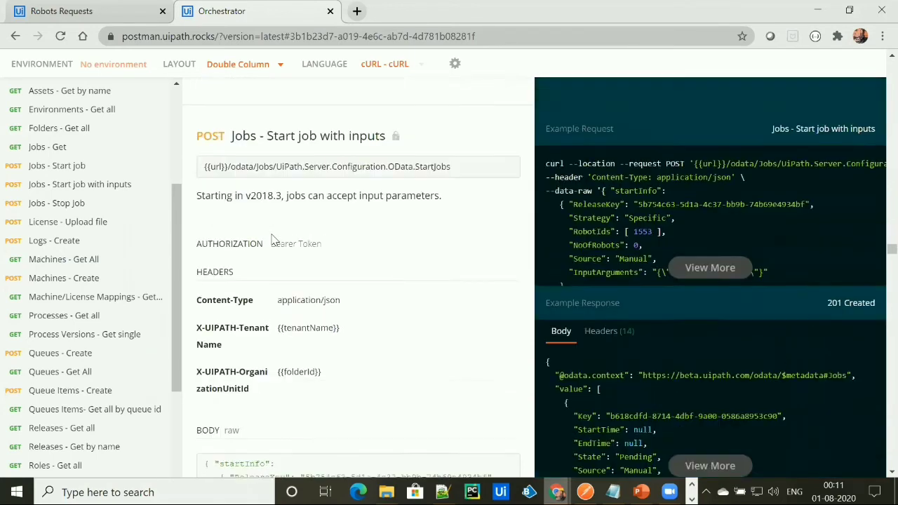
# Switch to Postman and set up a POST request to /odata/Jobs/UiPath.Server.Configuration.OData.StartJobs, copying the endpoint from the documentation without the {{url}} placeholder
pyautogui.moveTo(613, 491)
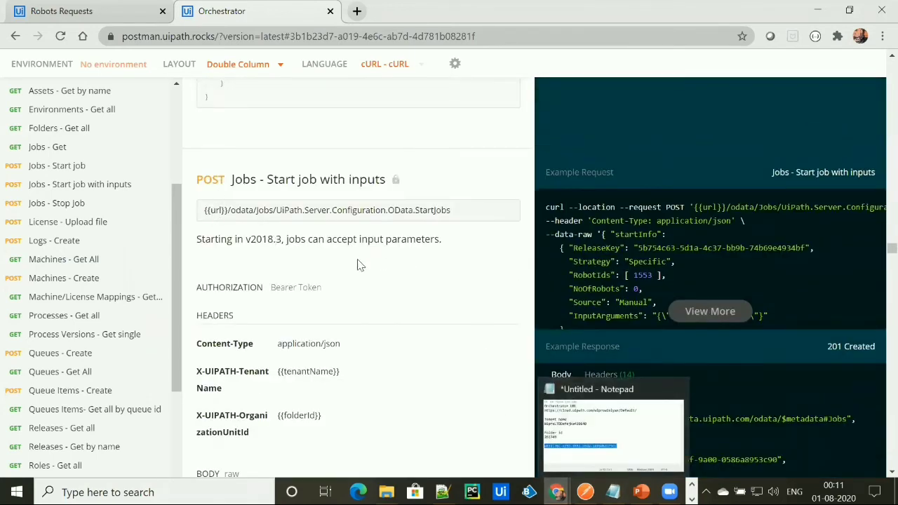
pyautogui.moveTo(450, 210); pyautogui.dragTo(273, 210)
pyautogui.hotkey('alt', 'Tab')
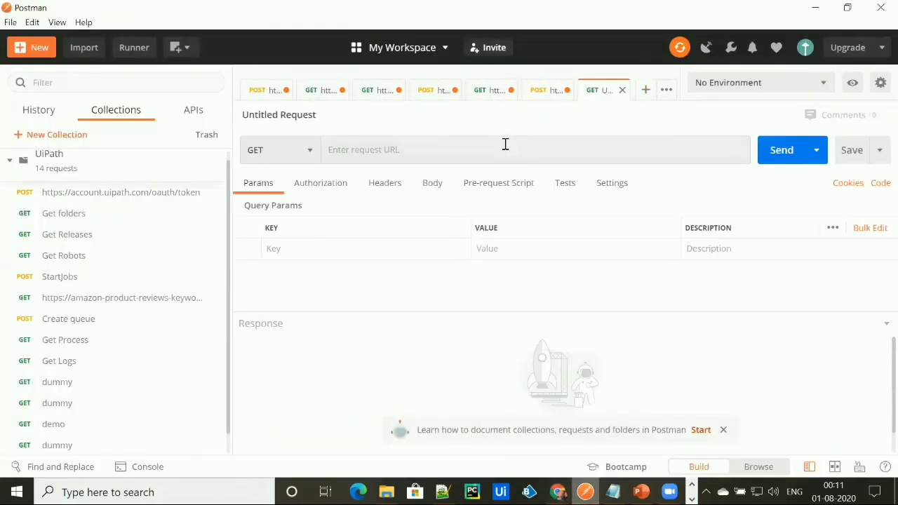
pyautogui.click(299, 151)
pyautogui.click(281, 200)
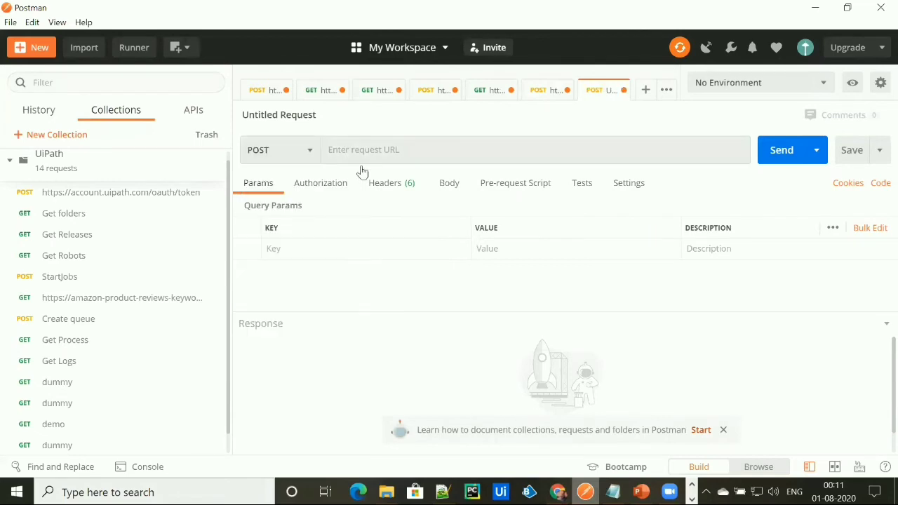
pyautogui.click(390, 150)
pyautogui.write('{{url}}/odata/Jobs/UiPath.Server.Configuration.OData.StartJobs')
pyautogui.moveTo(353, 150); pyautogui.dragTo(327, 150)
pyautogui.press('BackSpace')
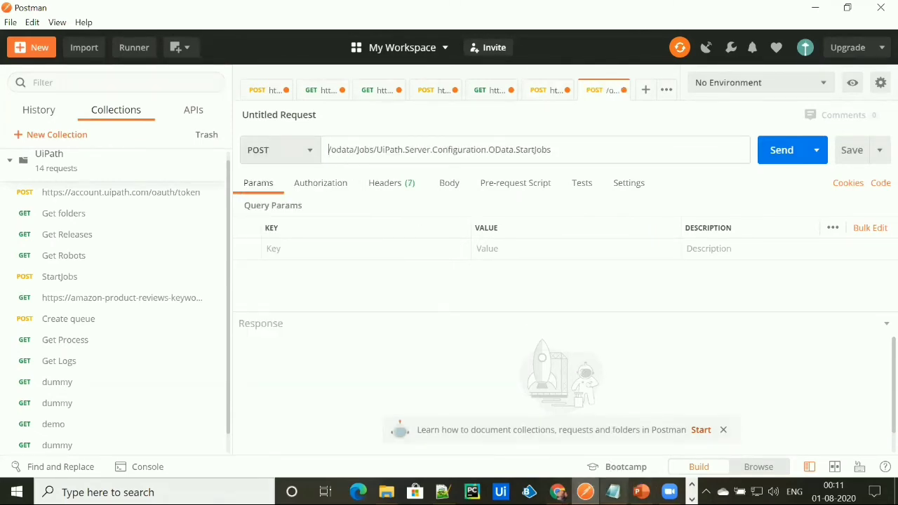
# Copy the Orchestrator URL from the Notepad notes and insert it at the start of the request URL
pyautogui.click(616, 488)
pyautogui.moveTo(737, 70); pyautogui.dragTo(415, 72)
pyautogui.hotkey('ctrl', 'c')
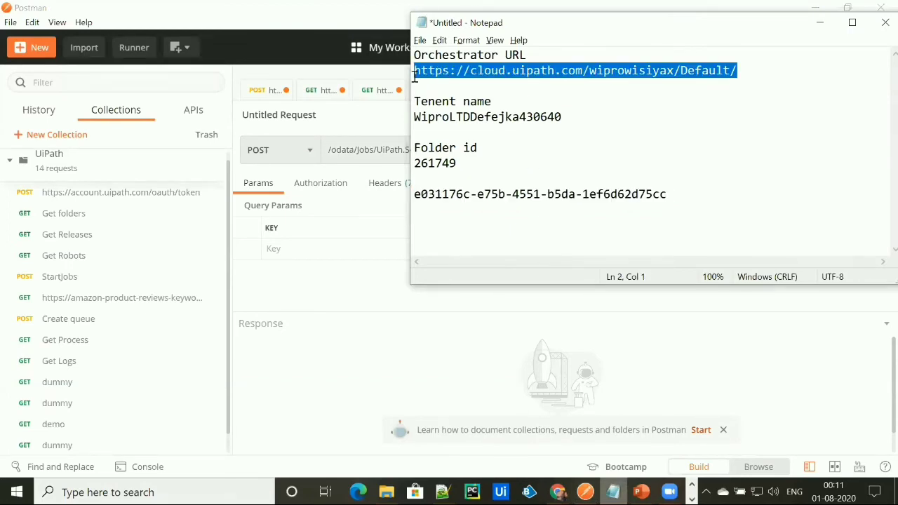
pyautogui.click(327, 149)
pyautogui.hotkey('ctrl', 'v')
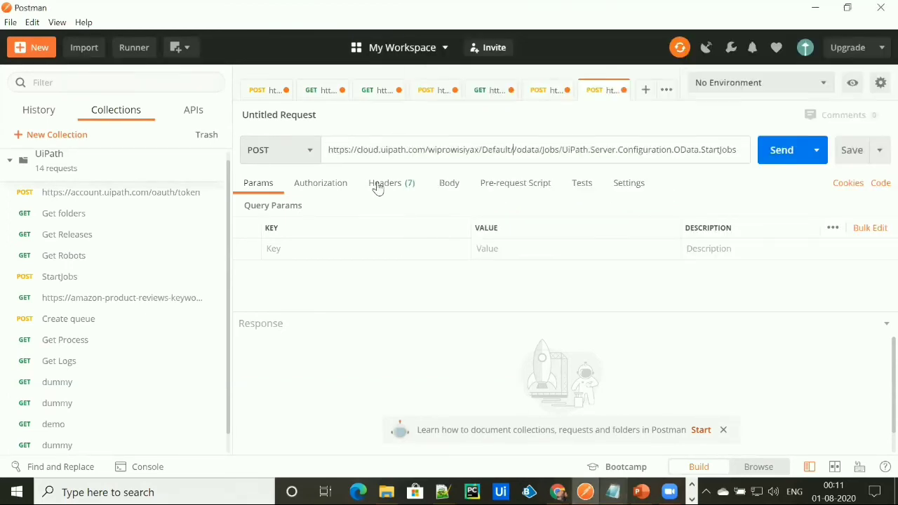
# Set the new request's authorization type to Bearer Token
pyautogui.click(308, 183)
pyautogui.click(330, 234)
pyautogui.click(322, 407)
# Add a Content-Type header with the value application/json to the request
pyautogui.click(400, 183)
pyautogui.click(365, 300)
pyautogui.write('con')
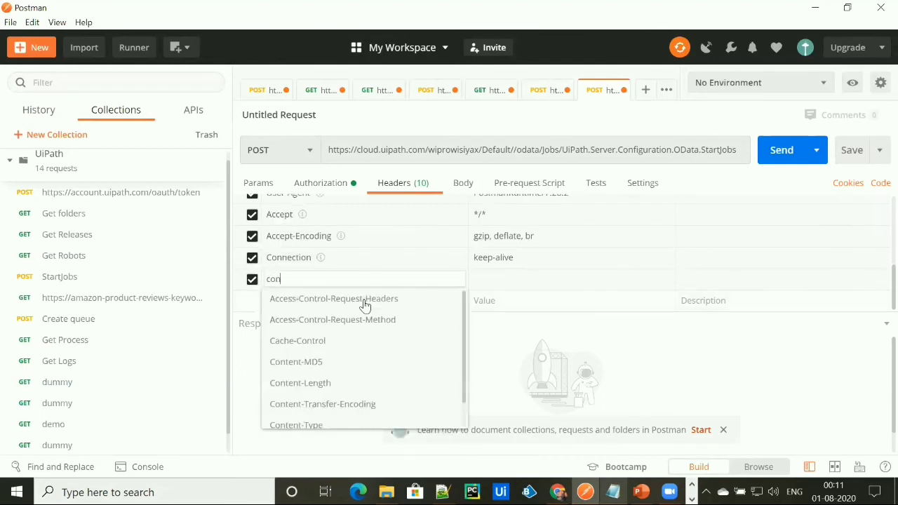
pyautogui.write('tent')
pyautogui.press('Down')
pyautogui.press('Down')
pyautogui.press('Down')
pyautogui.press('Down')
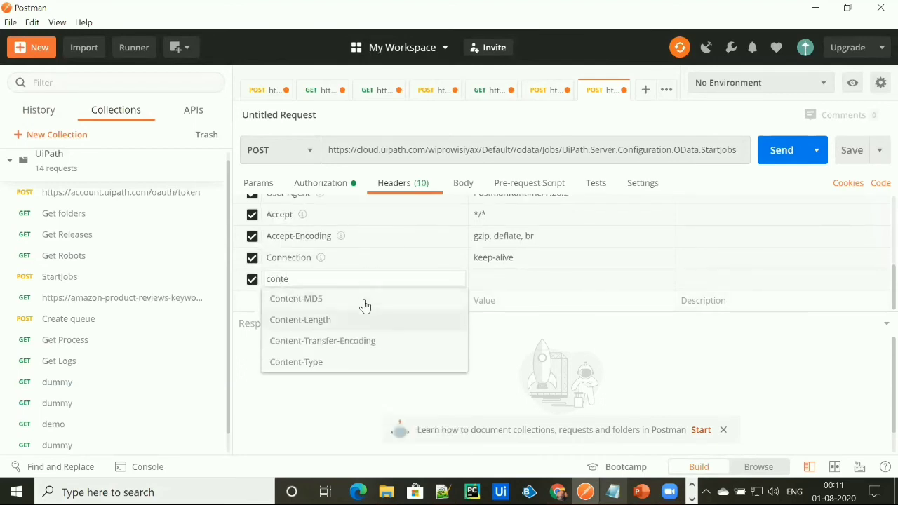
pyautogui.press('Return')
pyautogui.press('Tab')
pyautogui.write('app')
pyautogui.press('Down')
pyautogui.press('Down')
pyautogui.press('Down')
pyautogui.press('Up')
pyautogui.press('Return')
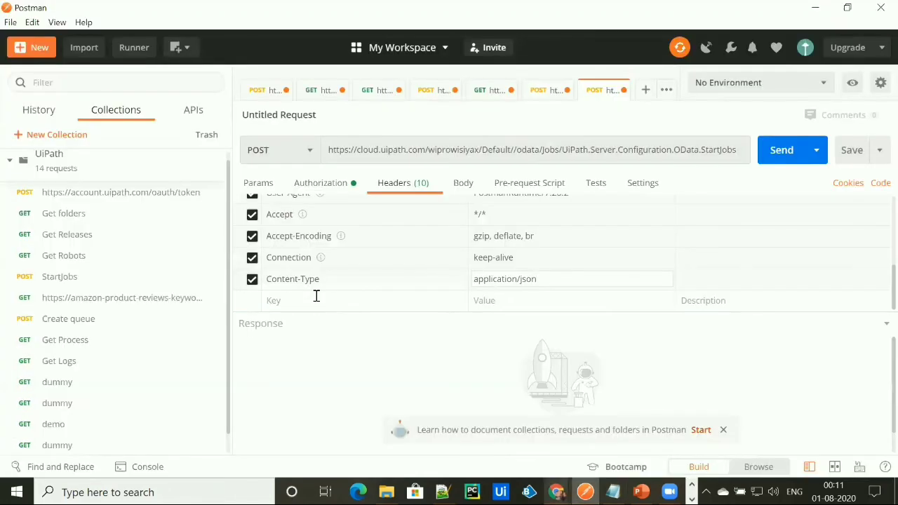
# Add the header keys X-UIPATH-TenantName and X-UIPATH-OrganizationUnitId, copying the names from the API documentation
pyautogui.click(316, 296)
pyautogui.write('X-UIPATH-TenantName')
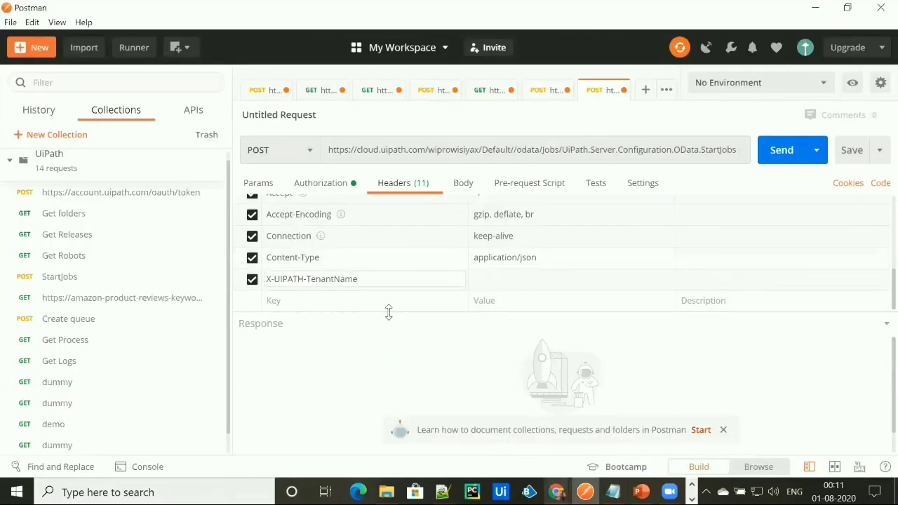
pyautogui.hotkey('alt', 'Tab')
pyautogui.moveTo(249, 433); pyautogui.dragTo(202, 419)
pyautogui.hotkey('ctrl', 'c')
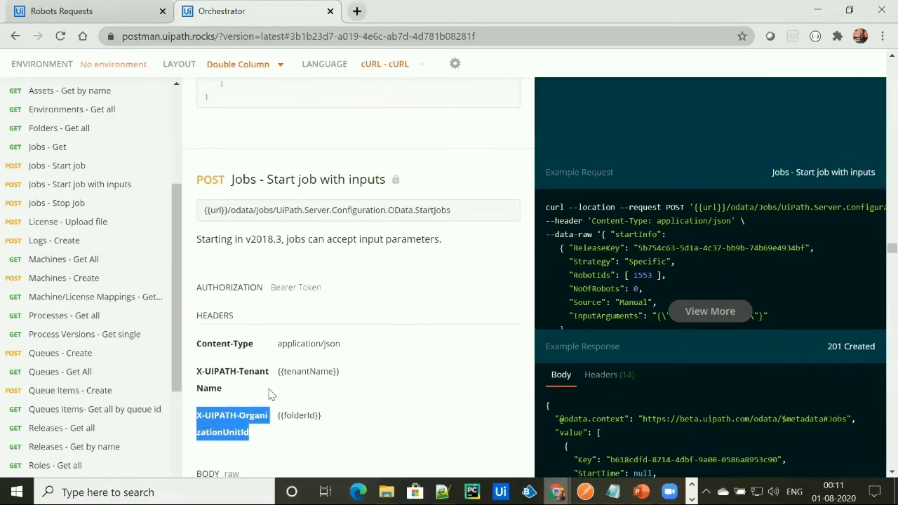
pyautogui.hotkey('alt', 'Tab')
pyautogui.click(330, 302)
pyautogui.hotkey('ctrl', 'v')
# Fill the X-UIPATH-TenantName header with the tenant name copied from the Notepad notes
pyautogui.hotkey('alt', 'Tab')
pyautogui.hotkey('ctrl', 'c')
pyautogui.hotkey('alt', 'Tab')
pyautogui.click(509, 261)
pyautogui.hotkey('ctrl', 'v')
# Set the X-UIPATH-OrganizationUnitId header to the folder id 261749 copied from the Notepad notes
pyautogui.hotkey('alt', 'Tab')
pyautogui.doubleClick(449, 166)
pyautogui.hotkey('ctrl', 'c')
pyautogui.hotkey('alt', 'Tab')
pyautogui.click(495, 279)
pyautogui.hotkey('ctrl', 'v')
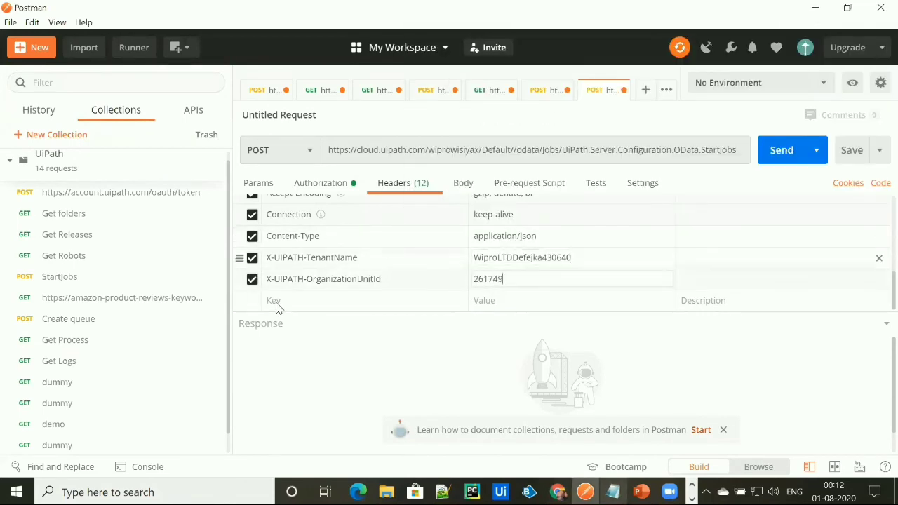
# Set the request body to raw and paste in the sample startInfo JSON from the Jobs - Start job with inputs documentation
pyautogui.click(463, 184)
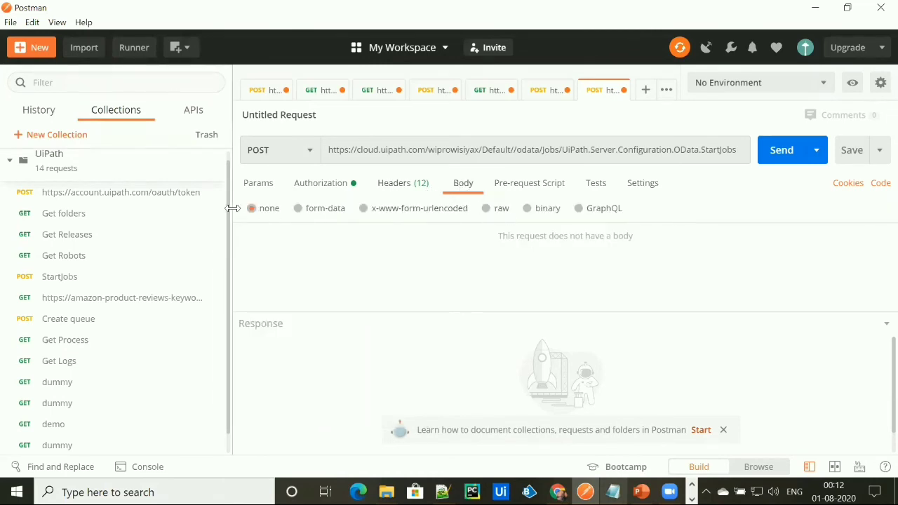
pyautogui.click(497, 209)
pyautogui.hotkey('alt', 'Tab')
pyautogui.hotkey('ctrl', 'c')
pyautogui.hotkey('alt', 'Tab')
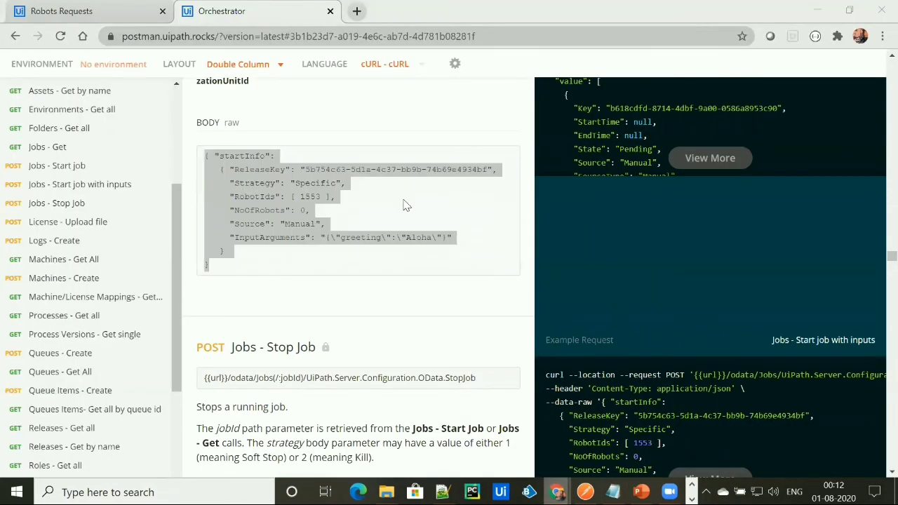
pyautogui.click(419, 270)
pyautogui.hotkey('ctrl', 'v')
pyautogui.scroll(1, 419, 269)
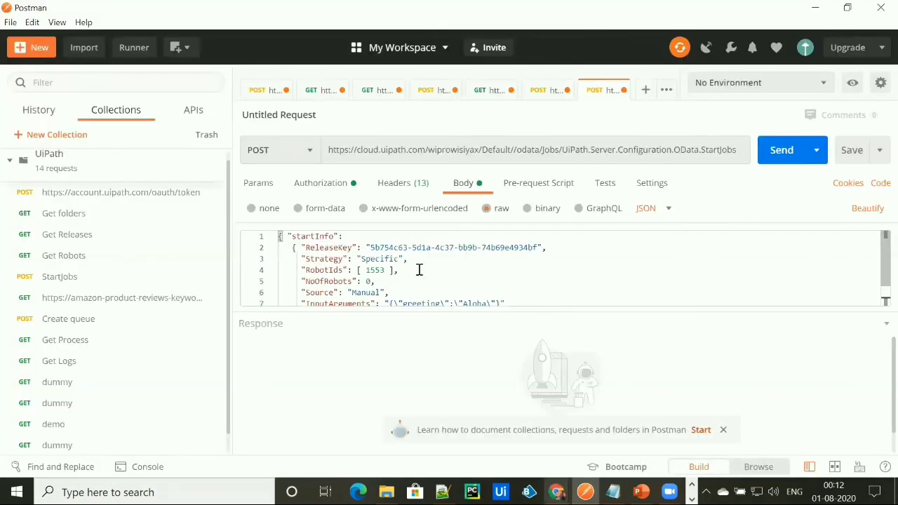
# Replace the sample ReleaseKey in the start-job-with-inputs body with the release key from the Notepad notes
pyautogui.moveTo(641, 491)
pyautogui.click(613, 491)
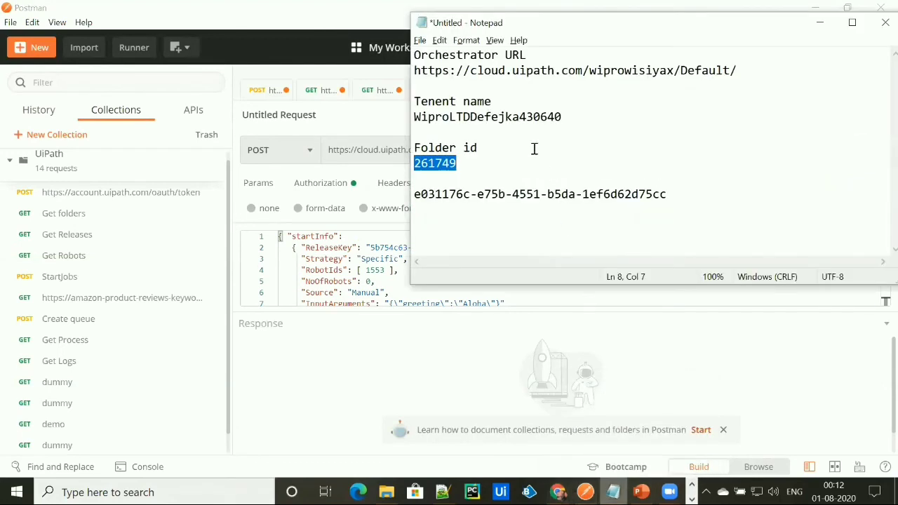
pyautogui.moveTo(677, 194); pyautogui.dragTo(414, 202)
pyautogui.click(369, 295)
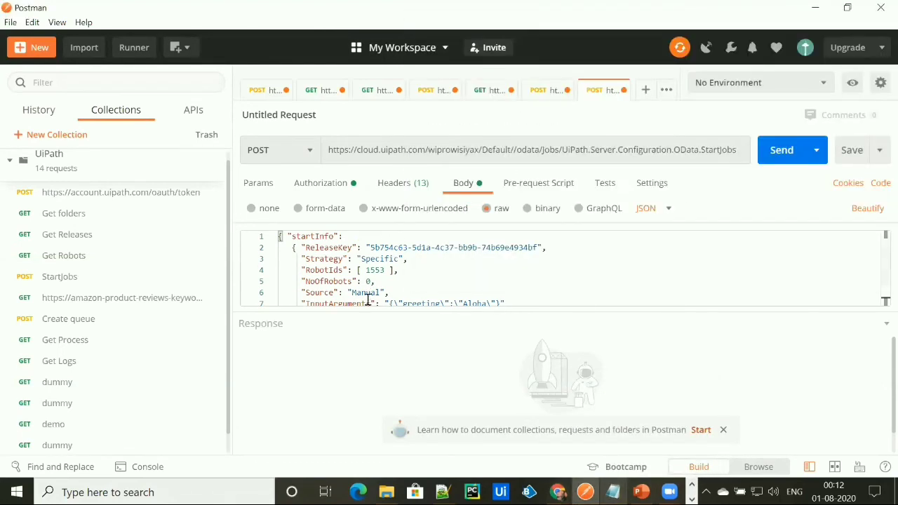
pyautogui.moveTo(371, 249); pyautogui.dragTo(538, 249)
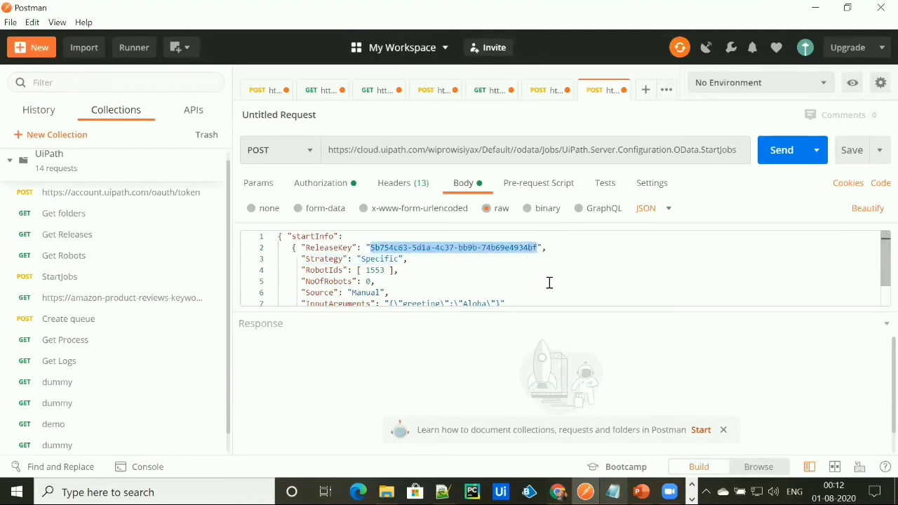
pyautogui.hotkey('ctrl', 'v')
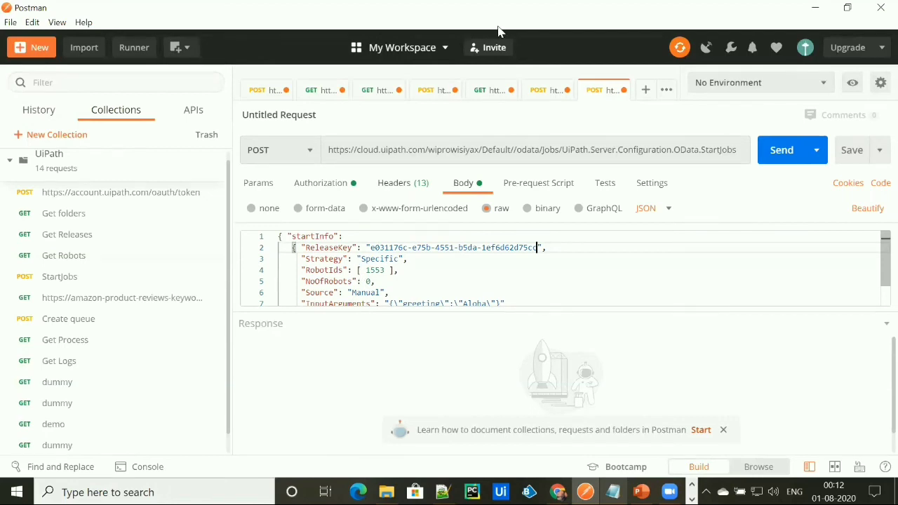
# Set RobotIds in the new request's body to 171986, the robot Id from the GET Robots response
pyautogui.click(379, 90)
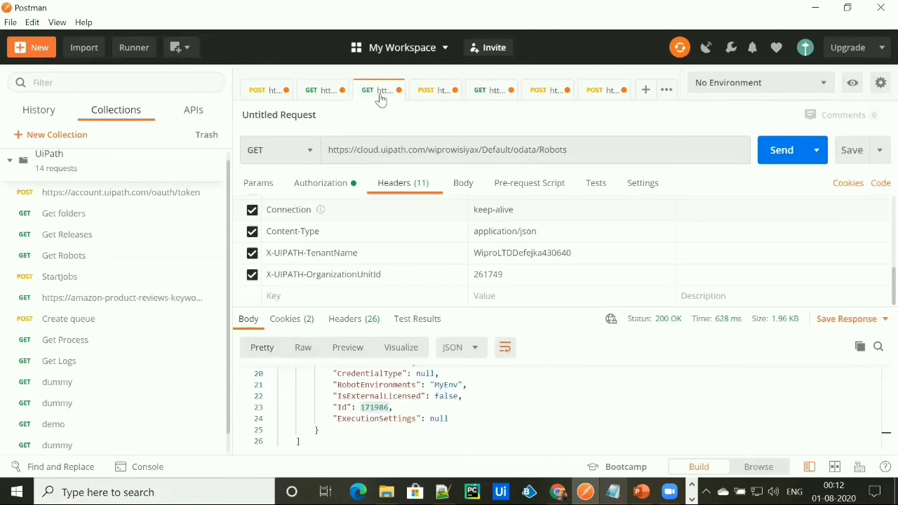
pyautogui.click(596, 91)
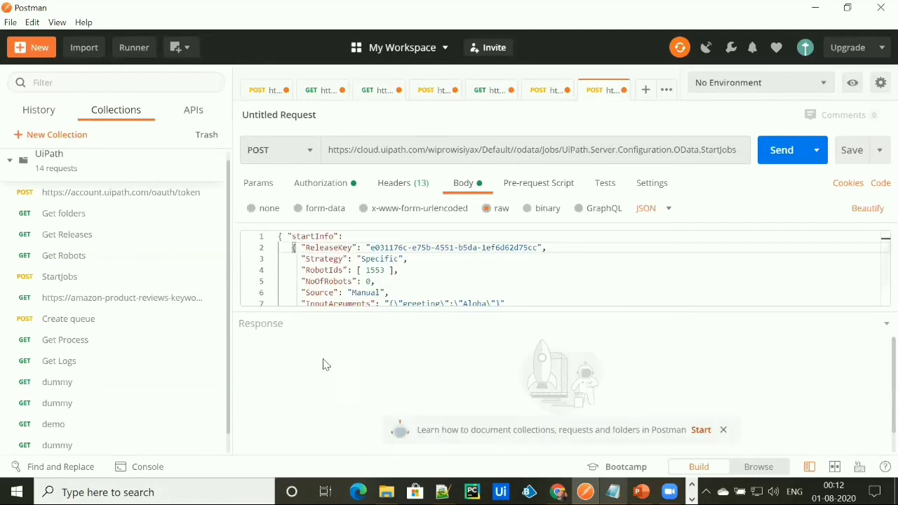
pyautogui.doubleClick(373, 269)
pyautogui.hotkey('ctrl', 'v')
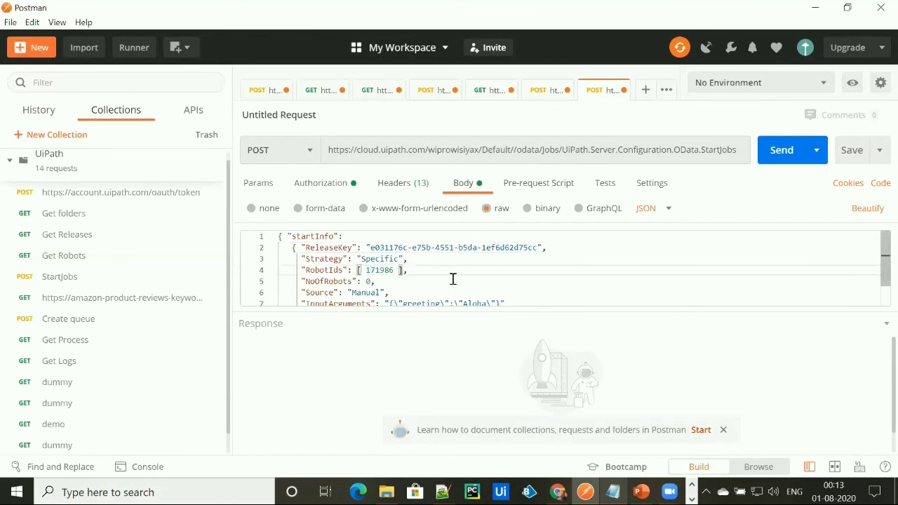
# Check the Hello process's input parameters in UiPath Orchestrator in Chrome, then rename the greeting argument in the Postman body's InputArguments to Name
pyautogui.scroll(-1, 435, 280)
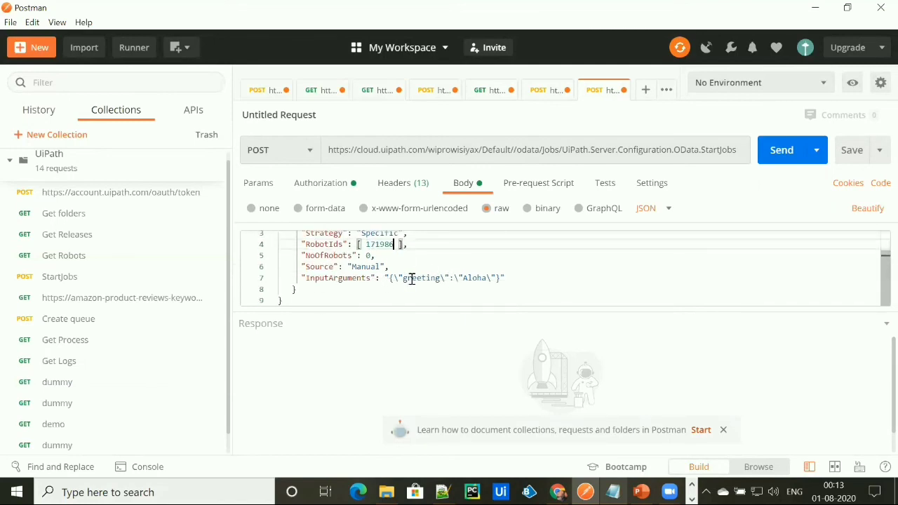
pyautogui.hotkey('alt', 'Tab')
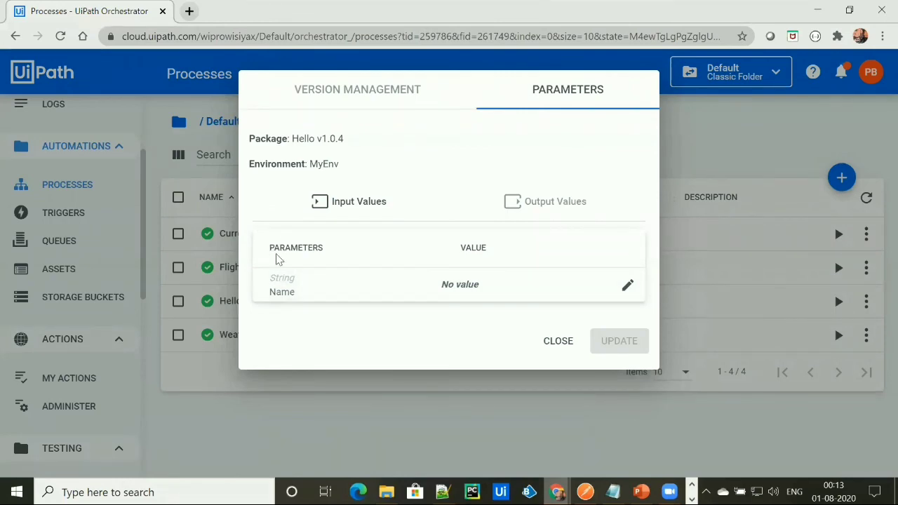
pyautogui.hotkey('alt', 'Tab')
pyautogui.hotkey('alt', 'Tab')
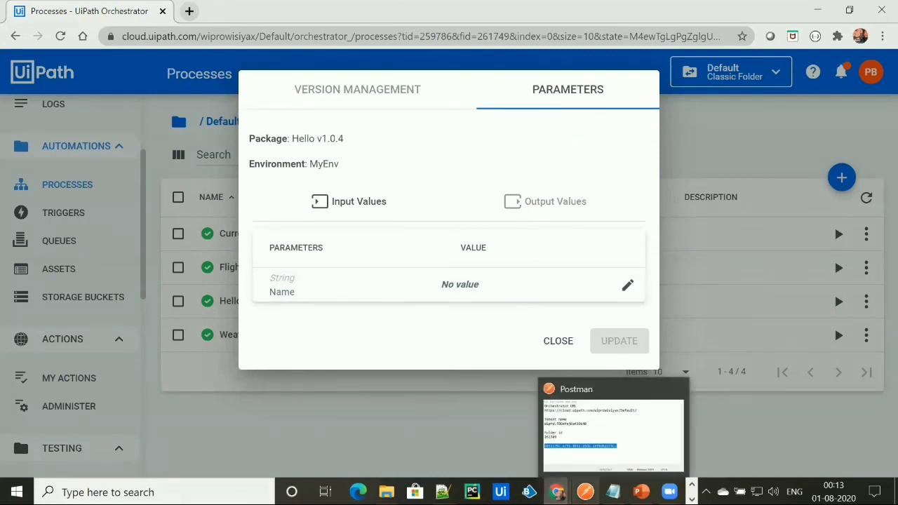
pyautogui.click(585, 491)
pyautogui.doubleClick(410, 279)
pyautogui.press('BackSpace')
pyautogui.write('Name')
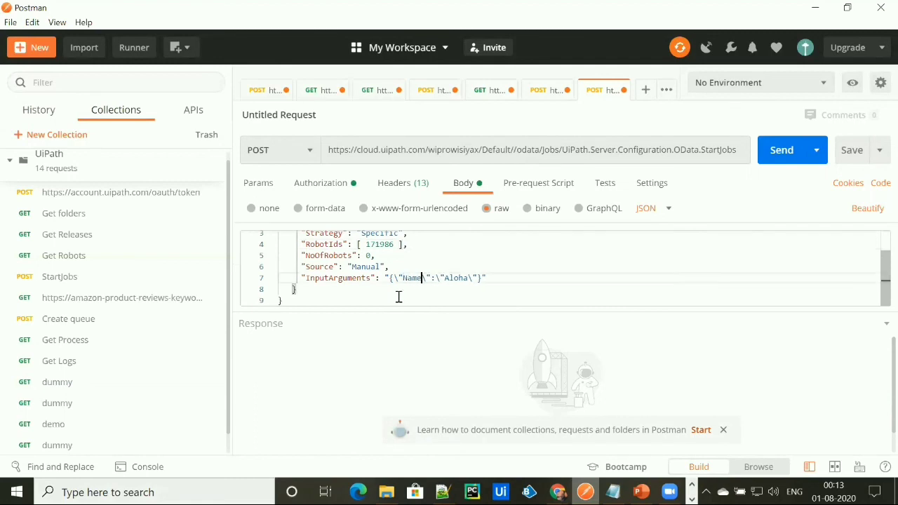
# Replace the sample value Aloha of the Name argument with the person's first name
pyautogui.doubleClick(456, 278)
pyautogui.press('BackSpace')
pyautogui.write('Priyanka')
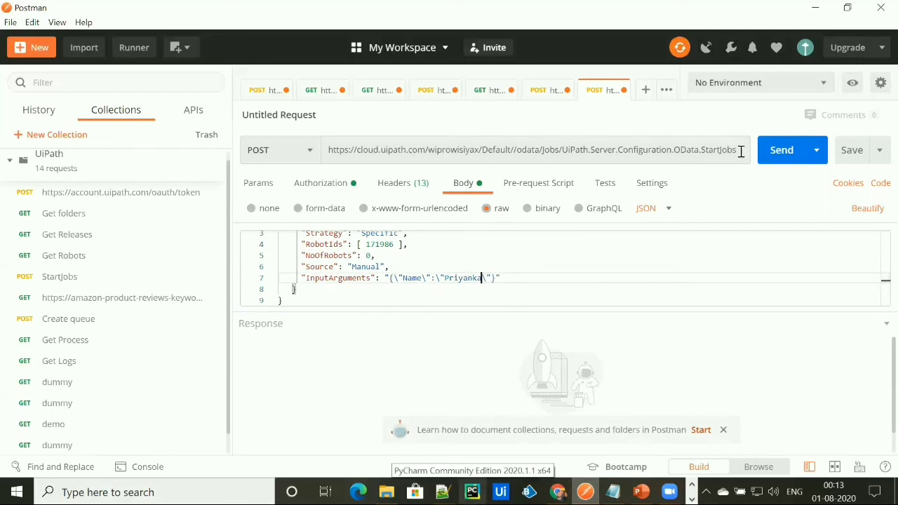
# Send the start-job request with inputs, then view the Orchestrator Jobs list in Chrome and dismiss the process's greeting message box
pyautogui.click(770, 154)
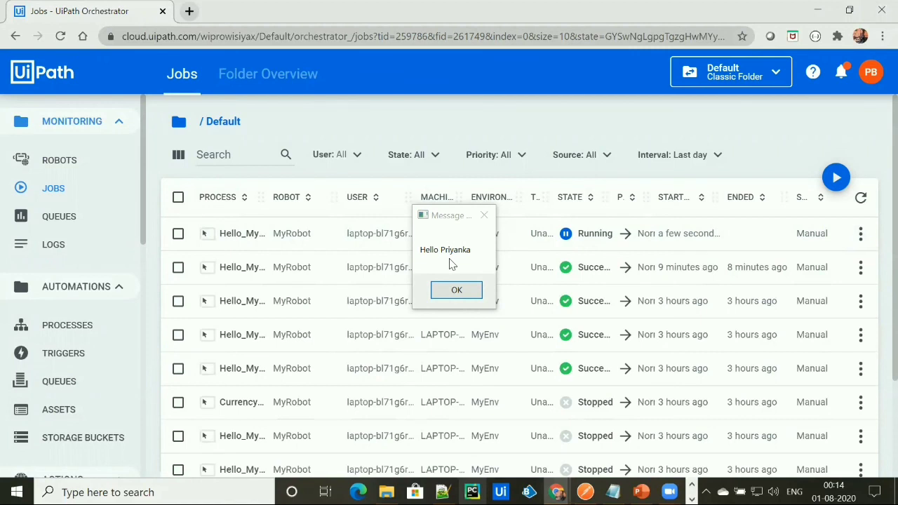
pyautogui.click(456, 290)
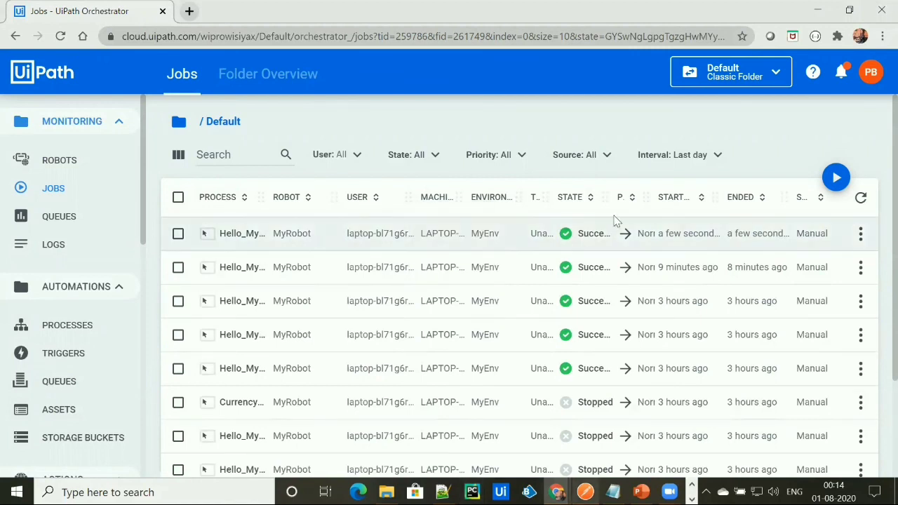